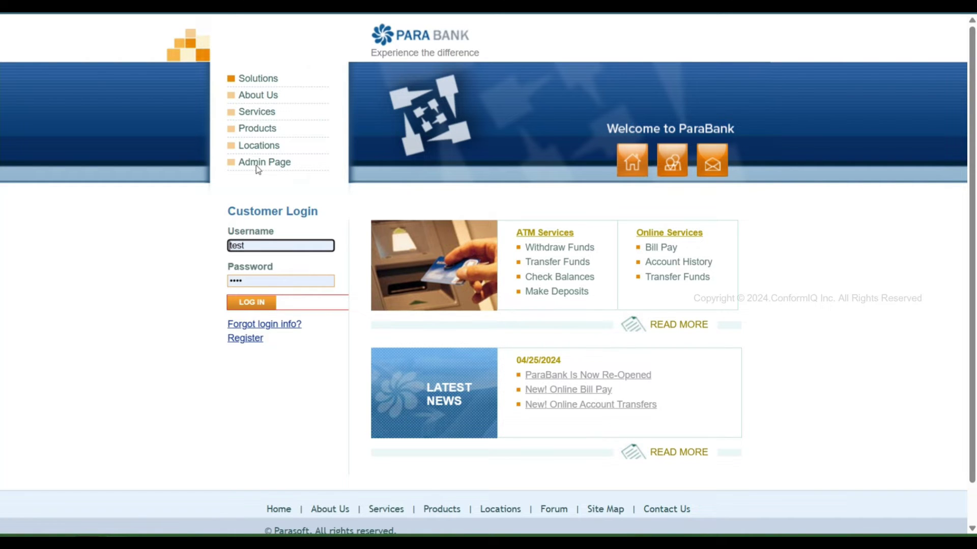
- Log in to ParaBank with a saved account and view the $100.00 Accounts Overview
left_click_drag(257, 245, 194, 245)
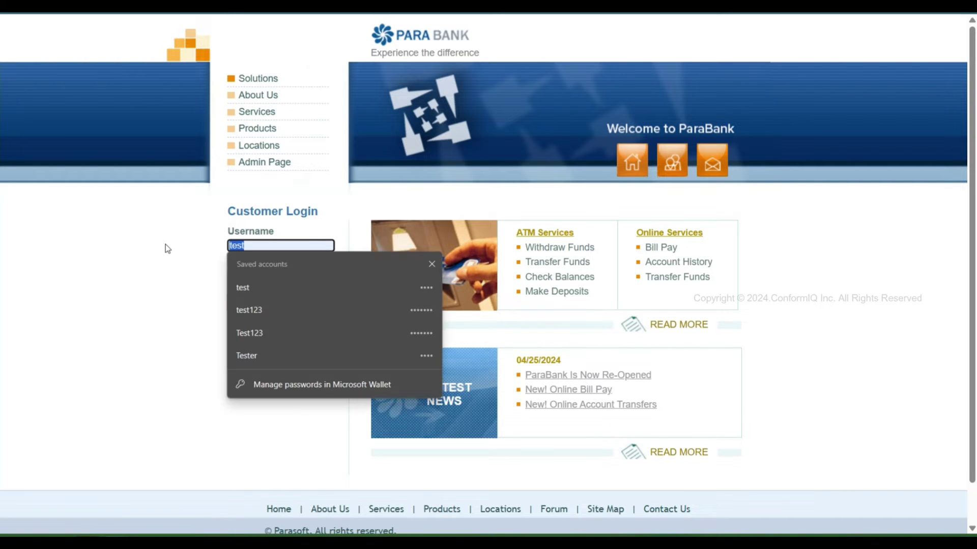
type("test")
left_click(260, 283)
left_click(260, 284)
key("Return")
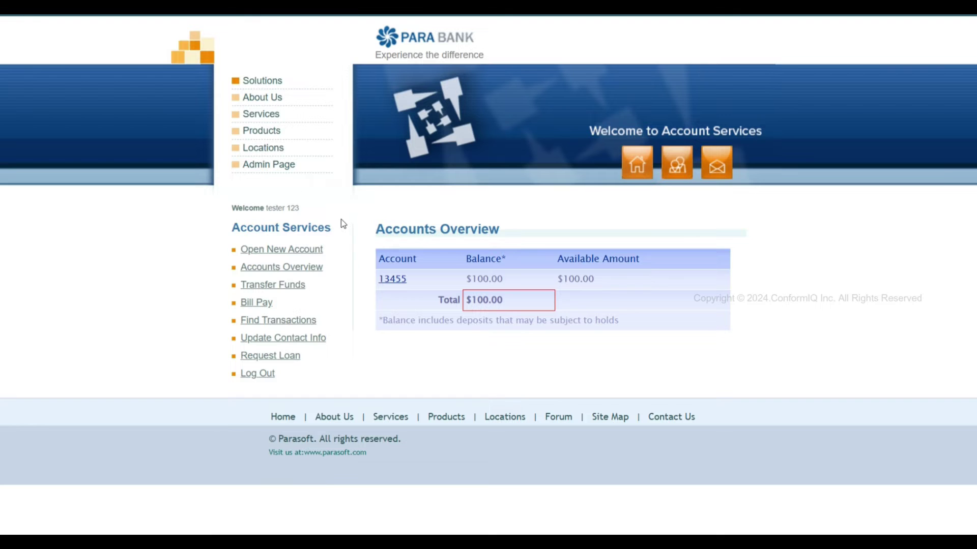
- Log out to the customer login page and clear the autofilled password
left_click(258, 374)
left_click(271, 282)
key("BackSpace")
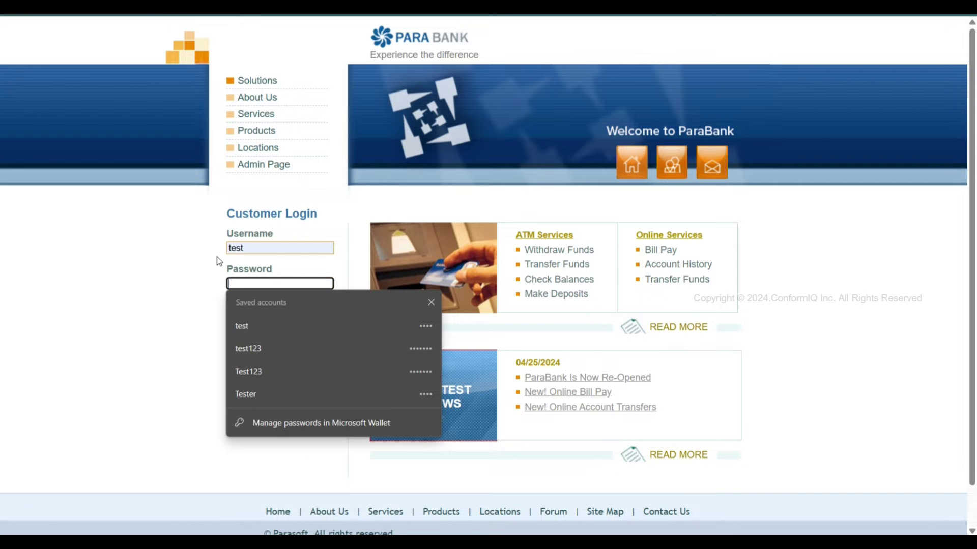
left_click(143, 249)
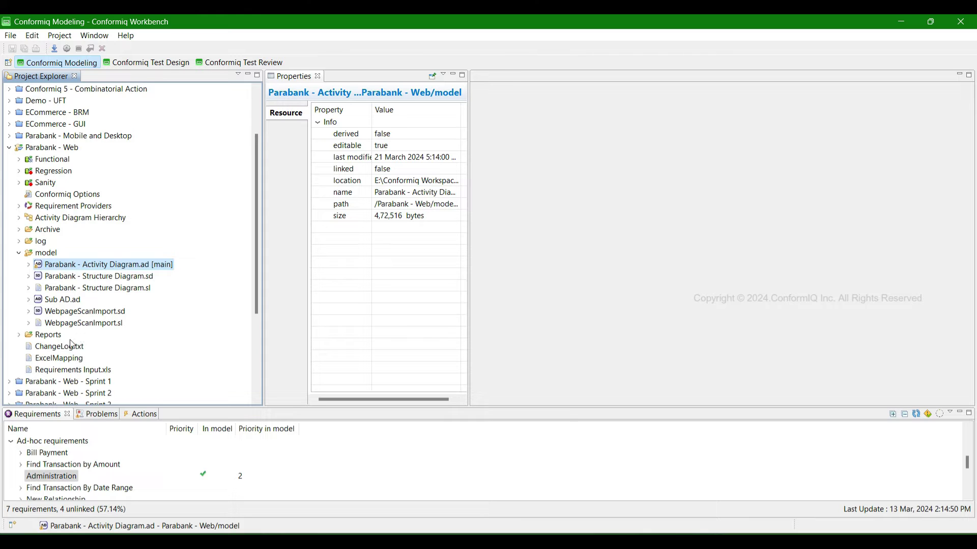
- Create an empty Conformiq Creator project named ZZZDemo with the New Project wizard
scroll(72, 341, "down", 4)
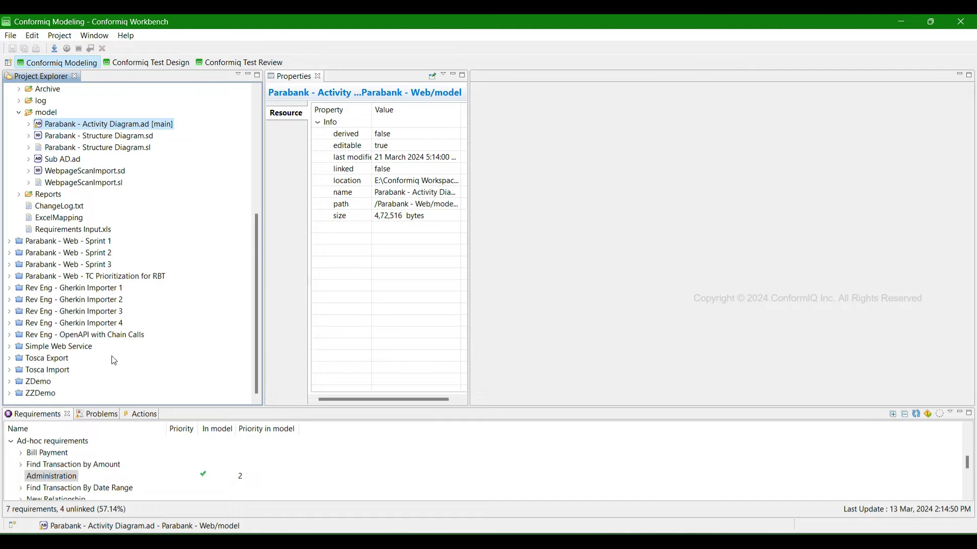
right_click(71, 395)
mouse_move(123, 176)
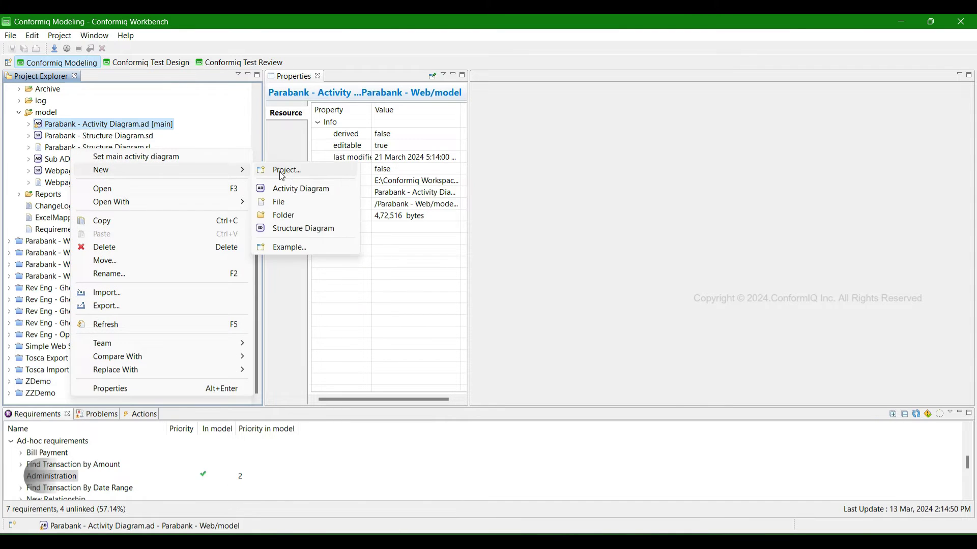
left_click(281, 175)
double_click(389, 214)
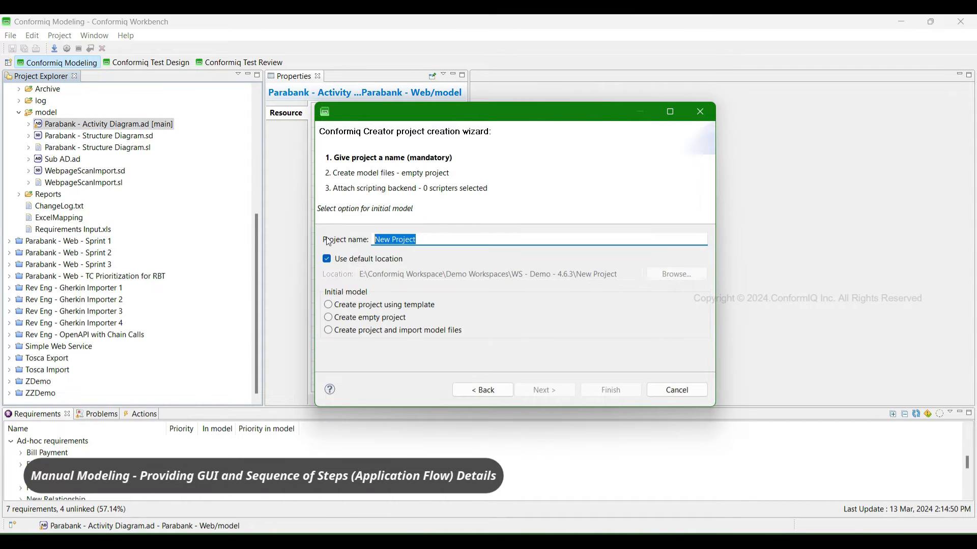
type("ZZZDemo")
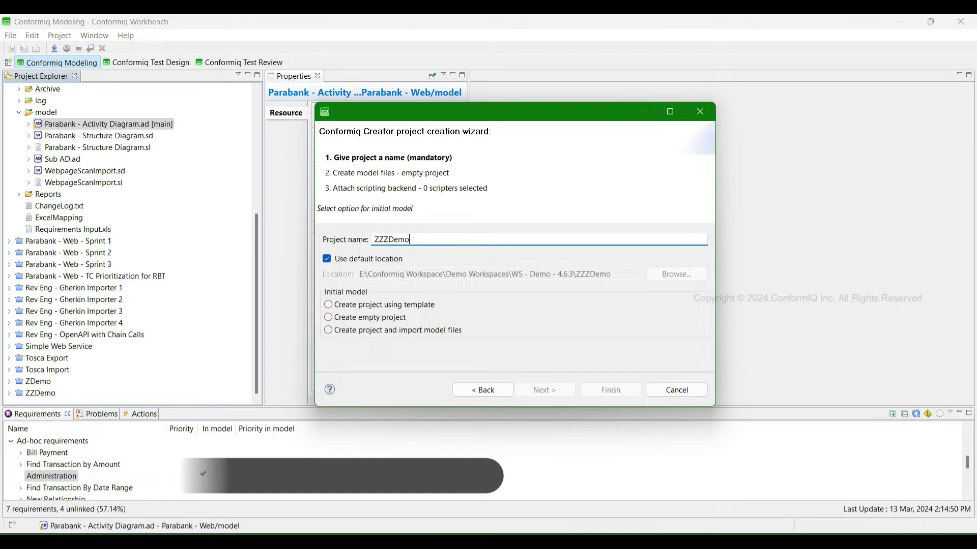
left_click(343, 319)
left_click(611, 390)
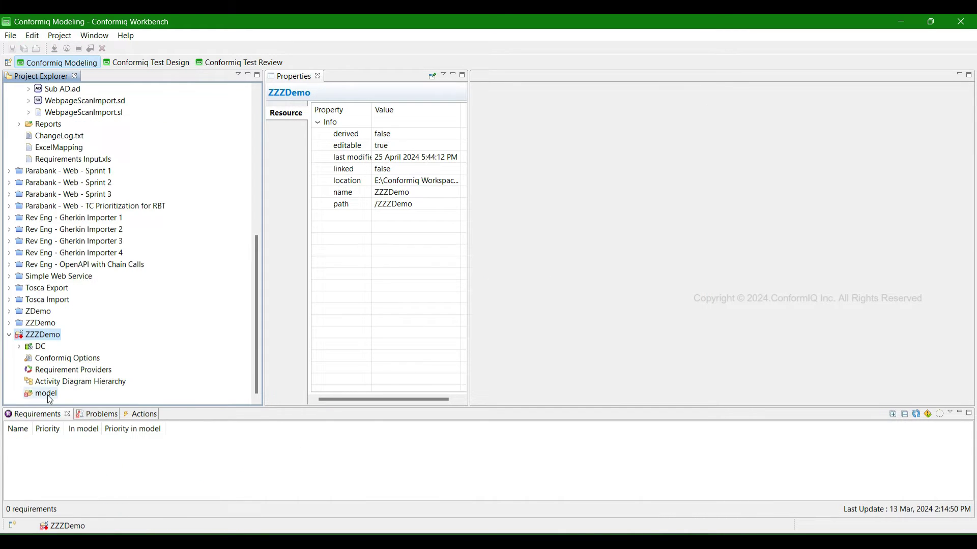
- Add a Structure Diagram.sd with the default name to ZZZDemo's model folder
right_click(49, 395)
mouse_move(101, 193)
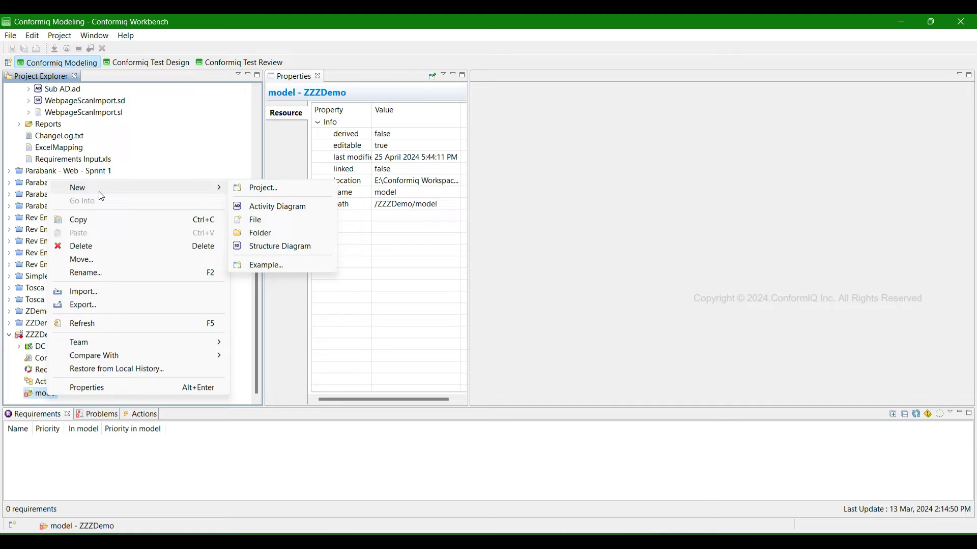
left_click(294, 247)
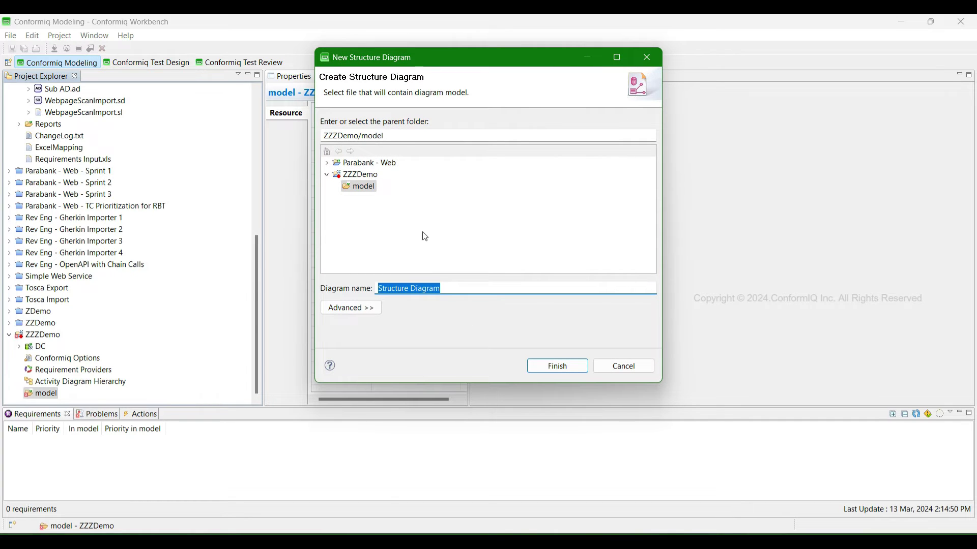
left_click(559, 366)
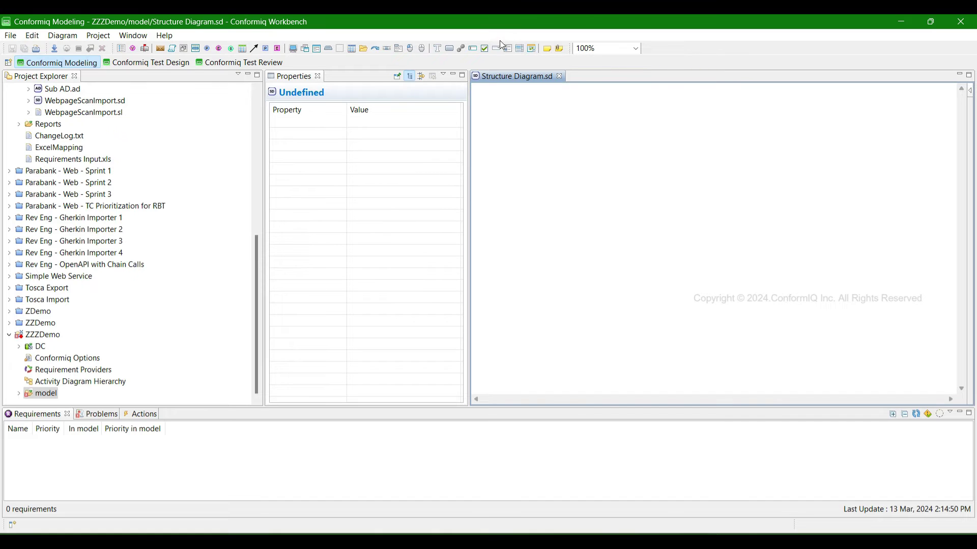
- Draw a Screen named Welcome containing a Form named Credentials
left_click(293, 48)
left_click_drag(491, 104, 834, 283)
type("Welcome")
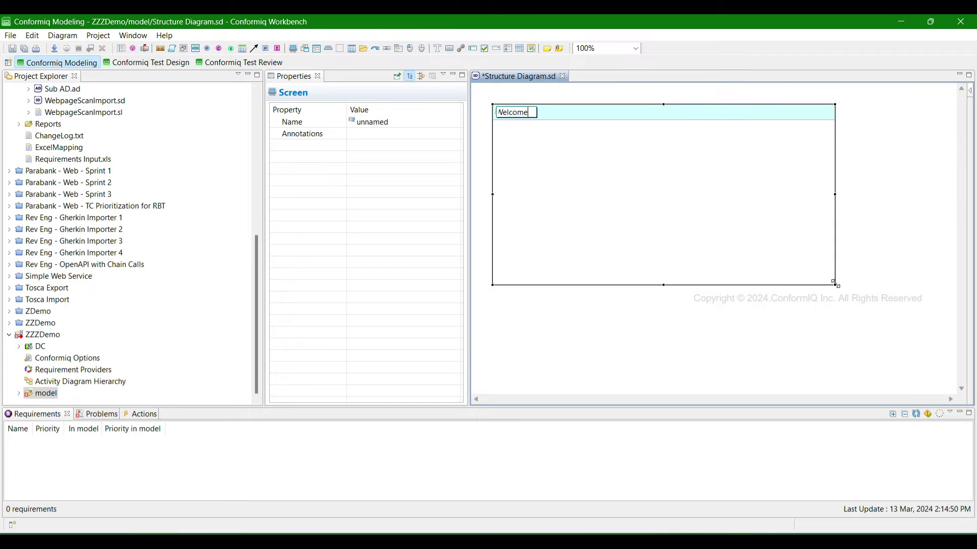
key("Return")
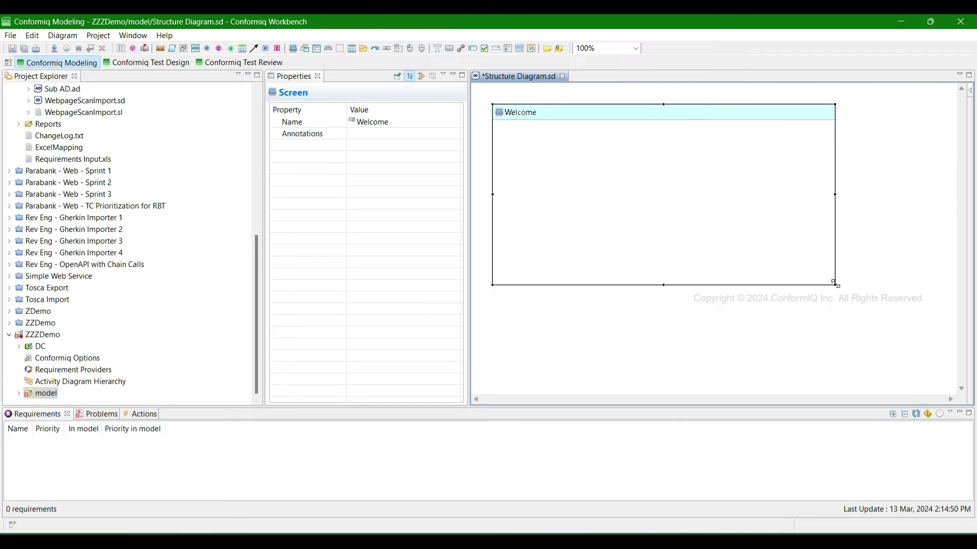
left_click(315, 49)
left_click_drag(530, 131, 777, 206)
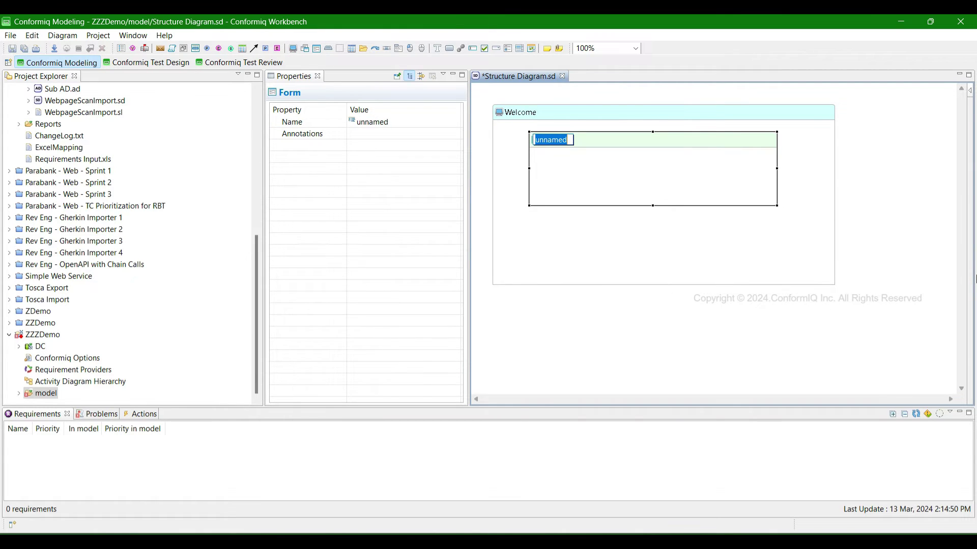
type("Credentials")
key("Return")
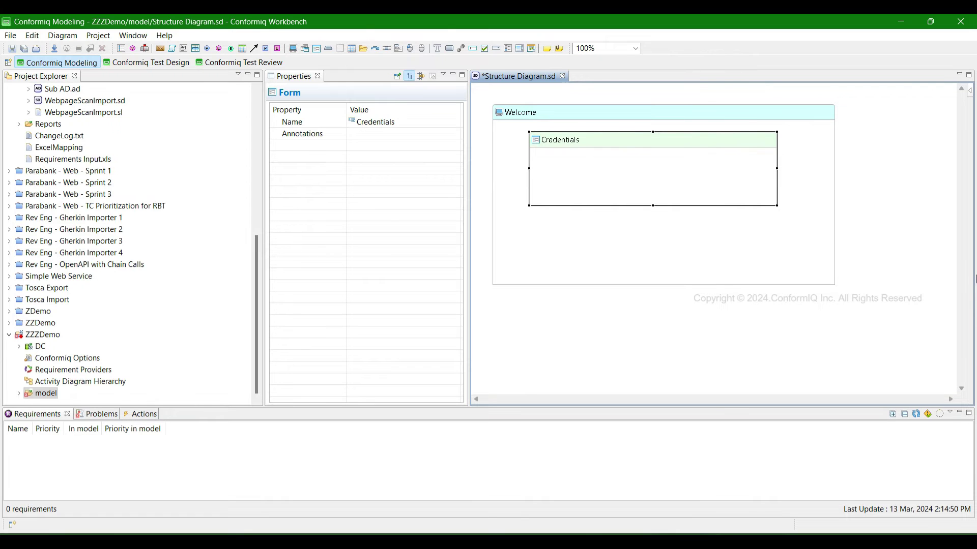
- Add Username and Password text boxes inside the Credentials form
left_click(473, 48)
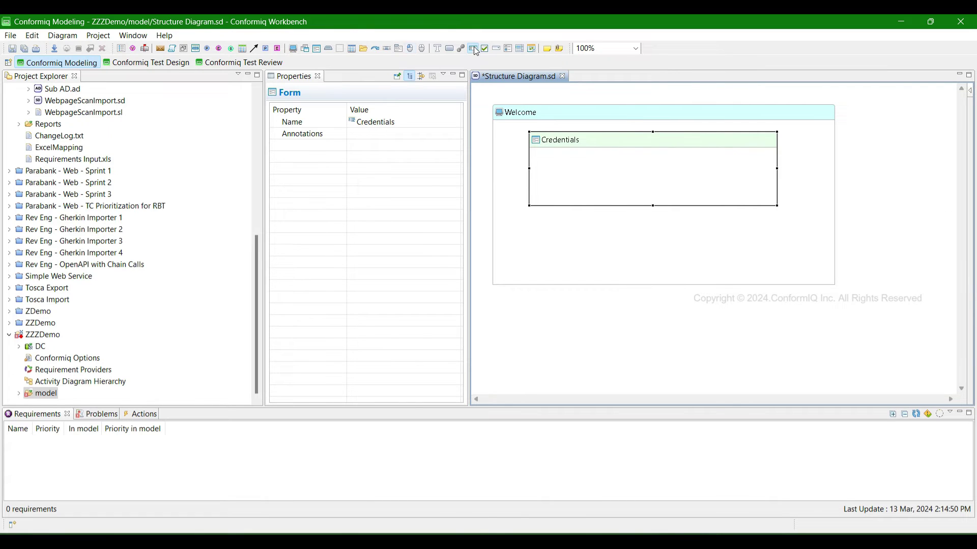
left_click(580, 153)
type("Username")
key("Return")
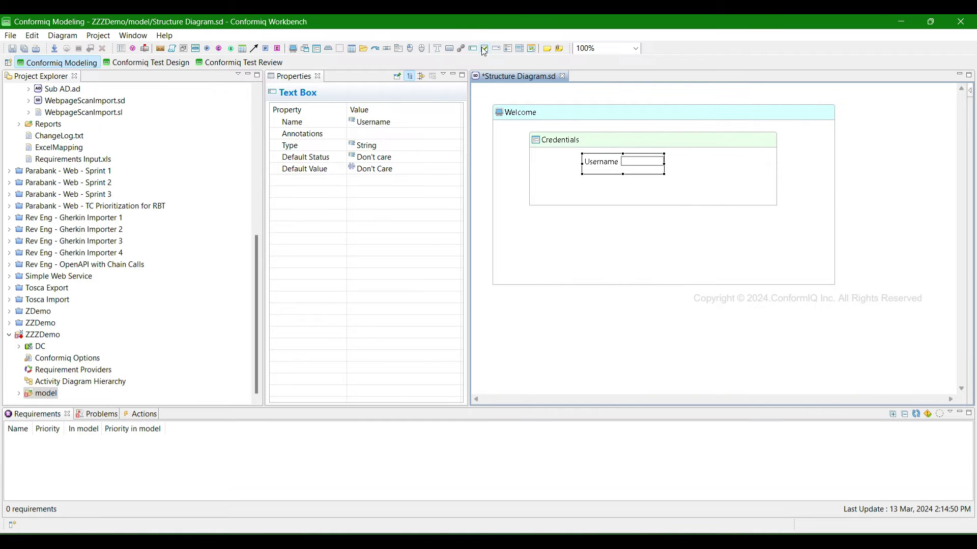
left_click(473, 48)
left_click(582, 181)
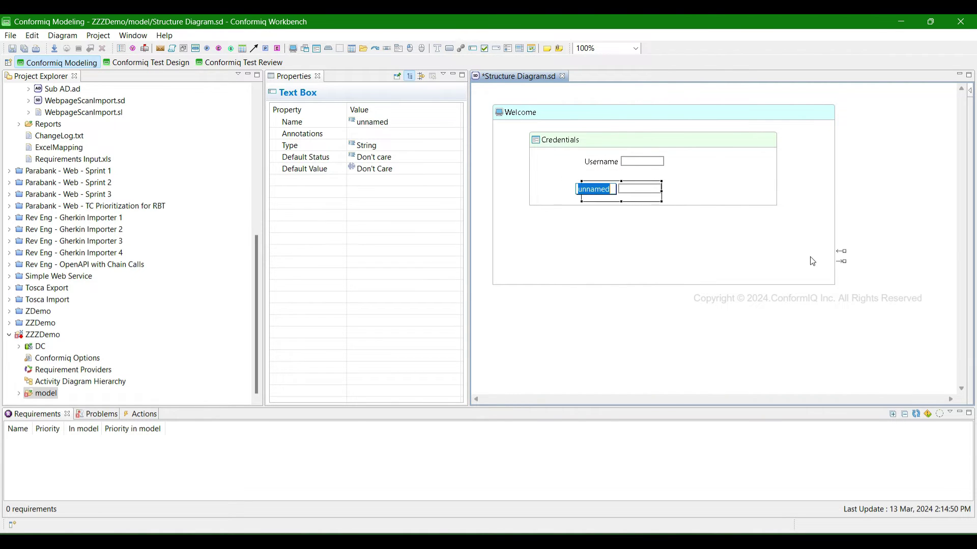
type("Password")
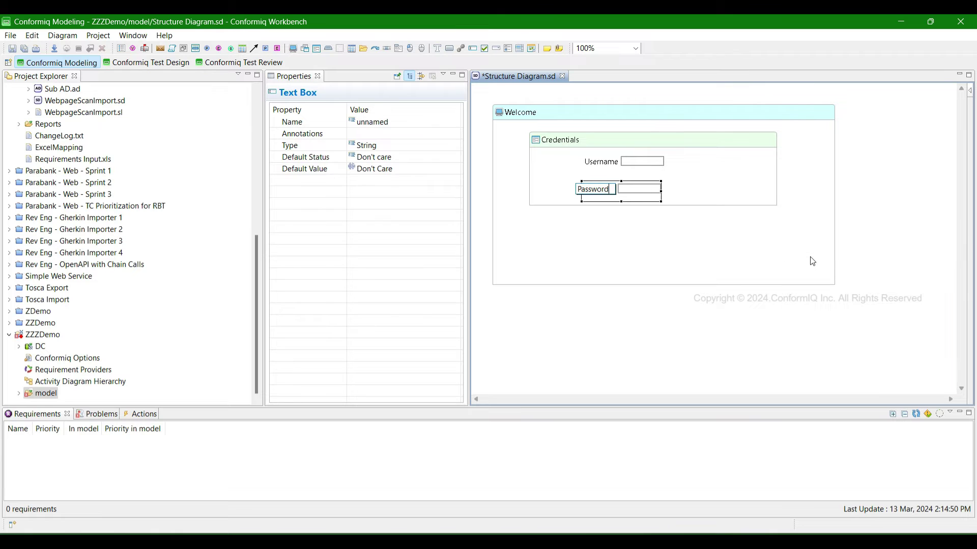
key("Return")
- Place a Login button and a Forgot Login Info hyperlink below the form
left_click(588, 225)
type("Login")
key("Return")
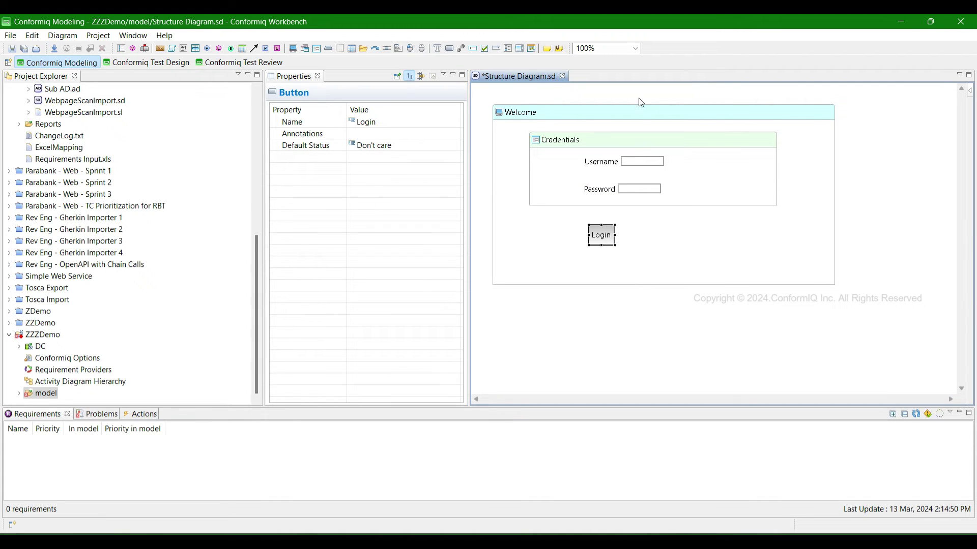
left_click(461, 47)
left_click(681, 232)
type("Forgot Login")
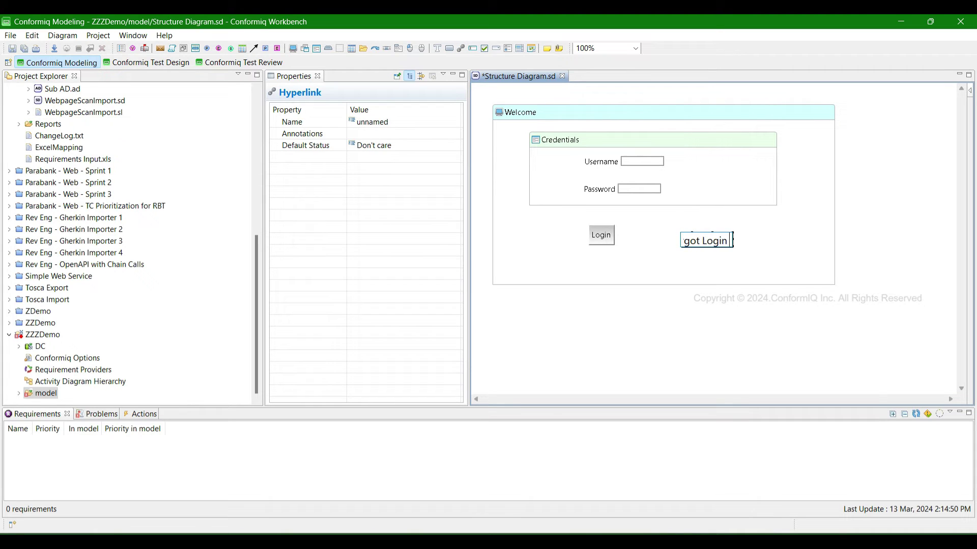
type(" Info")
key("Return")
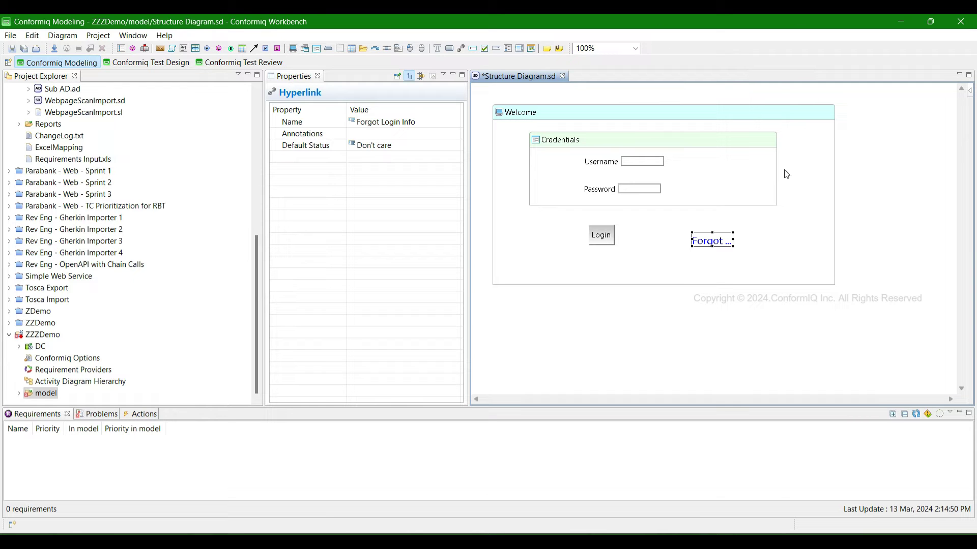
mouse_move(675, 172)
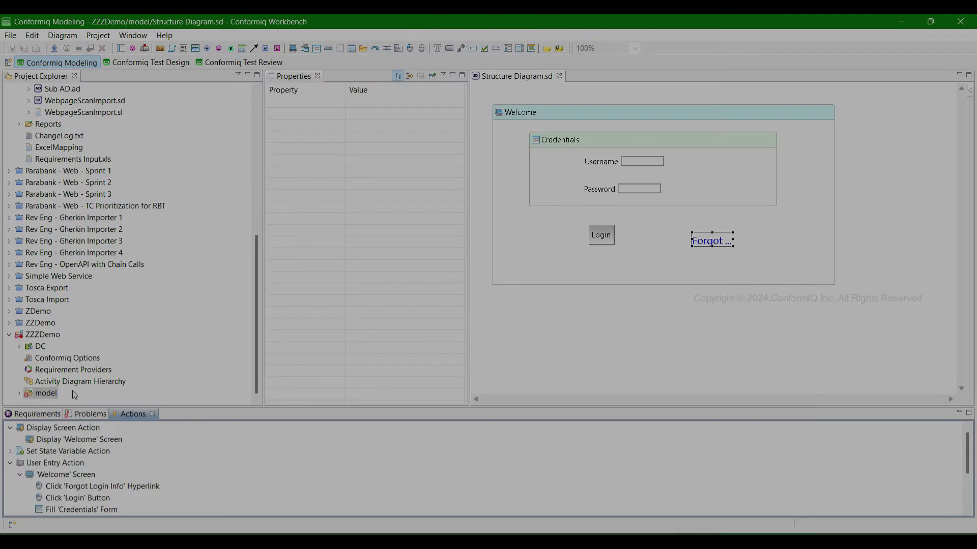
- Create a new activity diagram in ZZZDemo's model with an initial node and a Welcome node
double_click(53, 394)
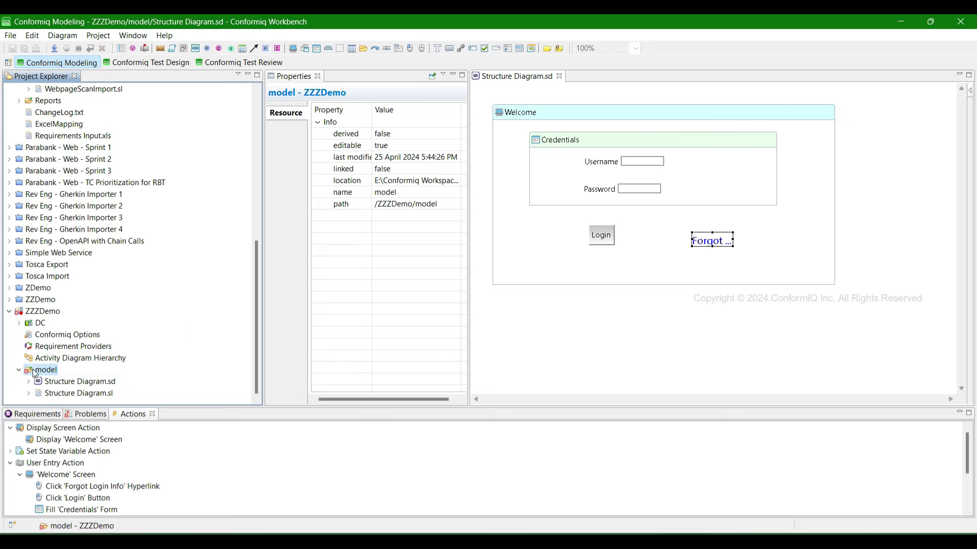
right_click(33, 370)
mouse_move(94, 158)
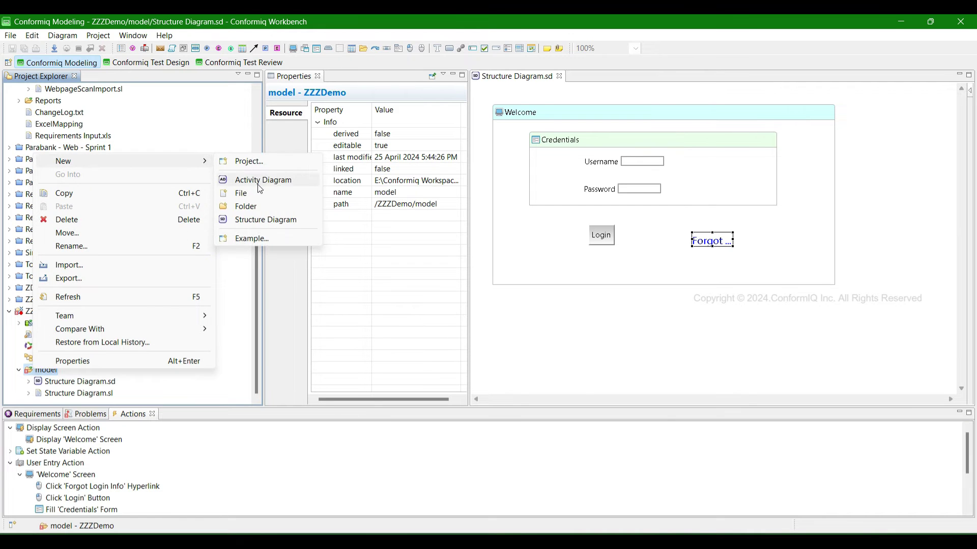
left_click(264, 180)
left_click(557, 365)
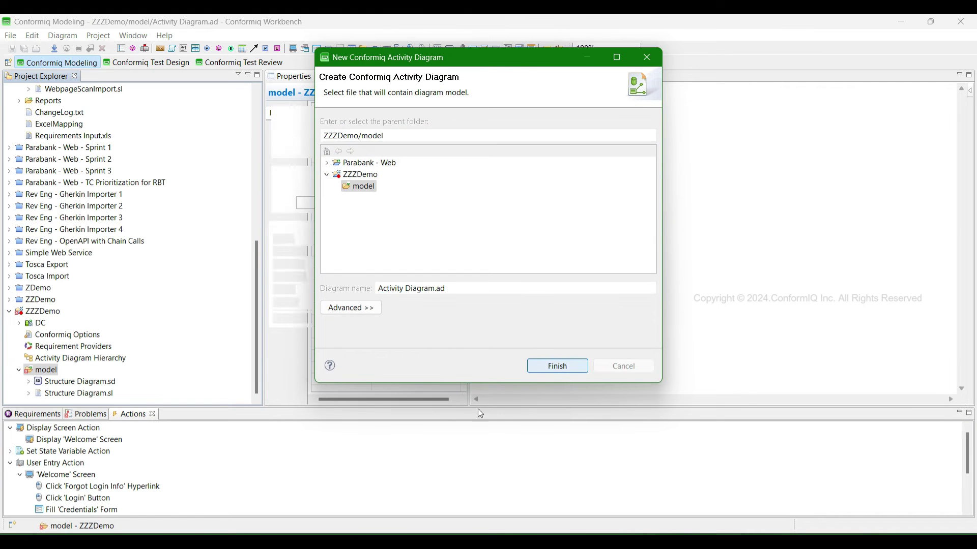
left_click(122, 49)
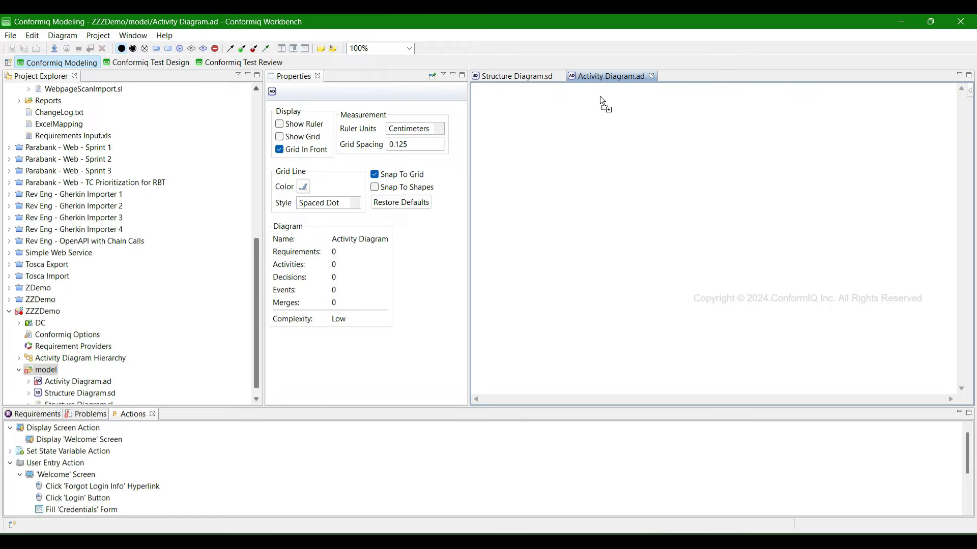
left_click(716, 108)
left_click(168, 48)
left_click(662, 174)
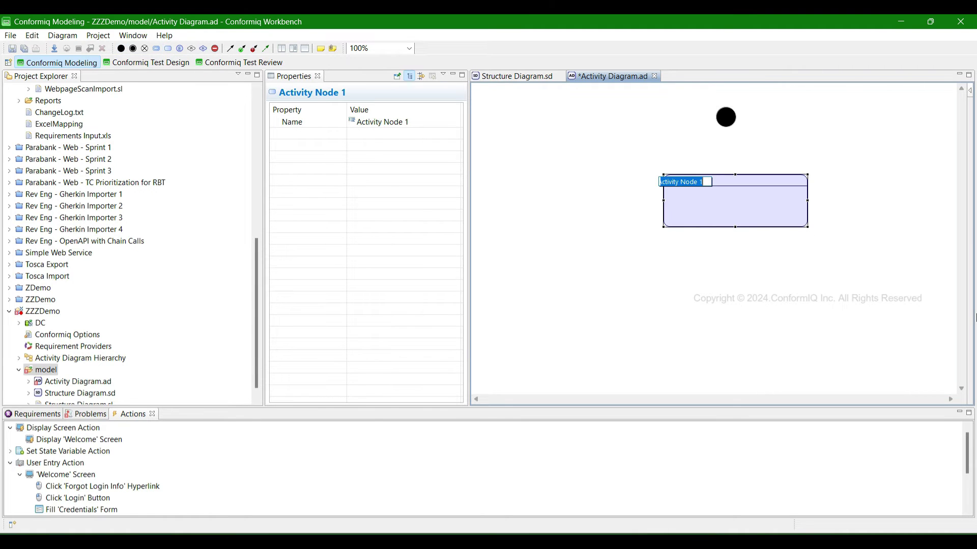
type("We")
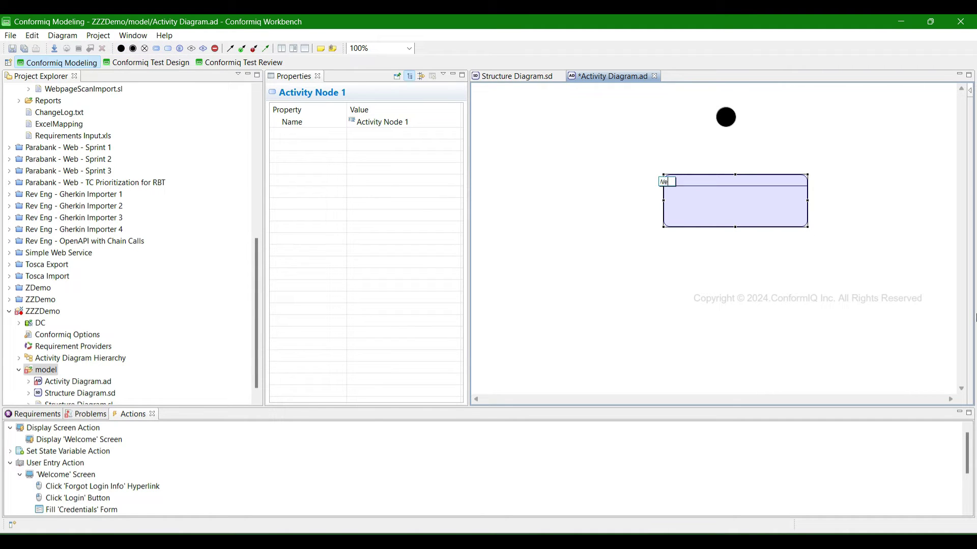
type("lcome")
key("Return")
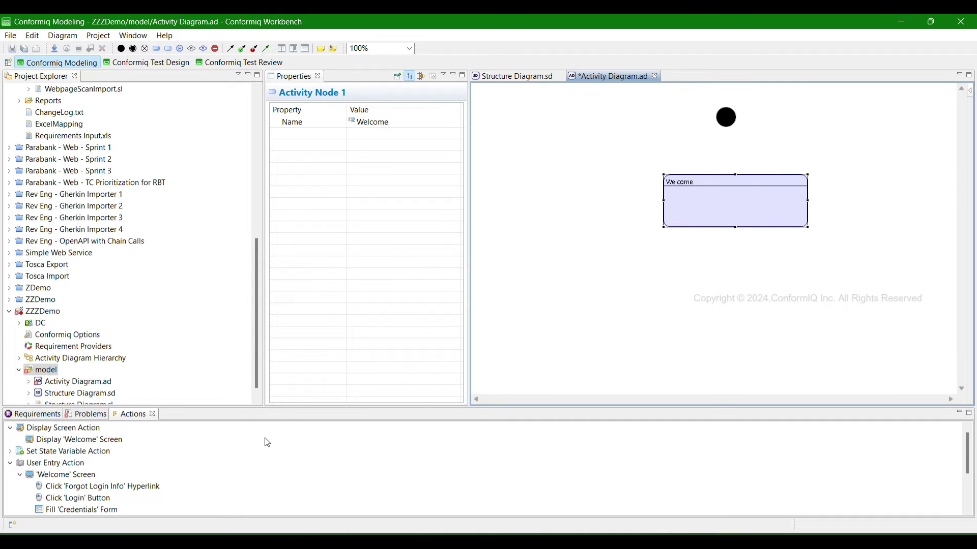
- Add Fill 'Credentials' Form and Click 'Login' Button actions to Welcome, link the start node, and save
scroll(155, 463, "down", 1)
left_click_drag(76, 480, 719, 209)
left_click_drag(77, 463, 731, 208)
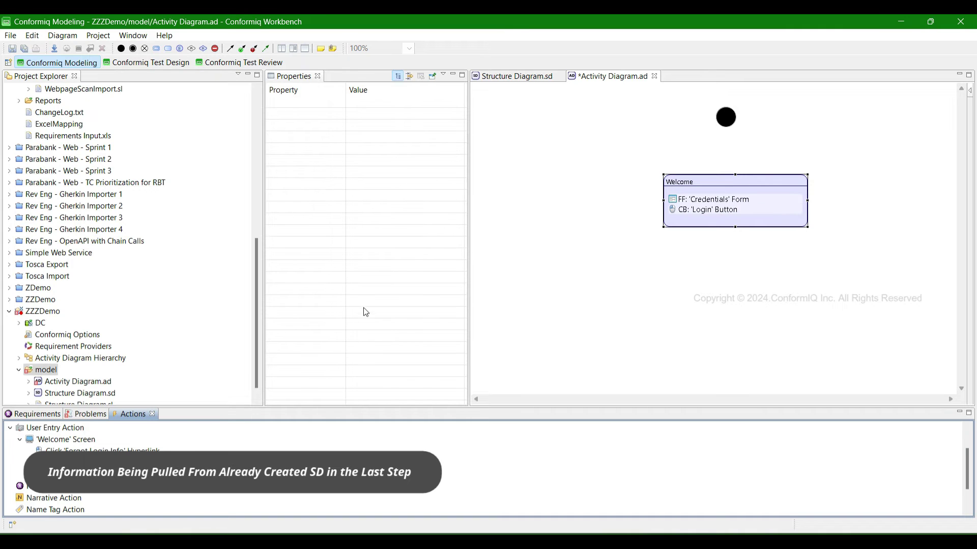
left_click(730, 126)
mouse_move(737, 116)
left_mouse_down()
mouse_move(751, 126)
mouse_move(733, 178)
left_mouse_up()
key("ctrl+s")
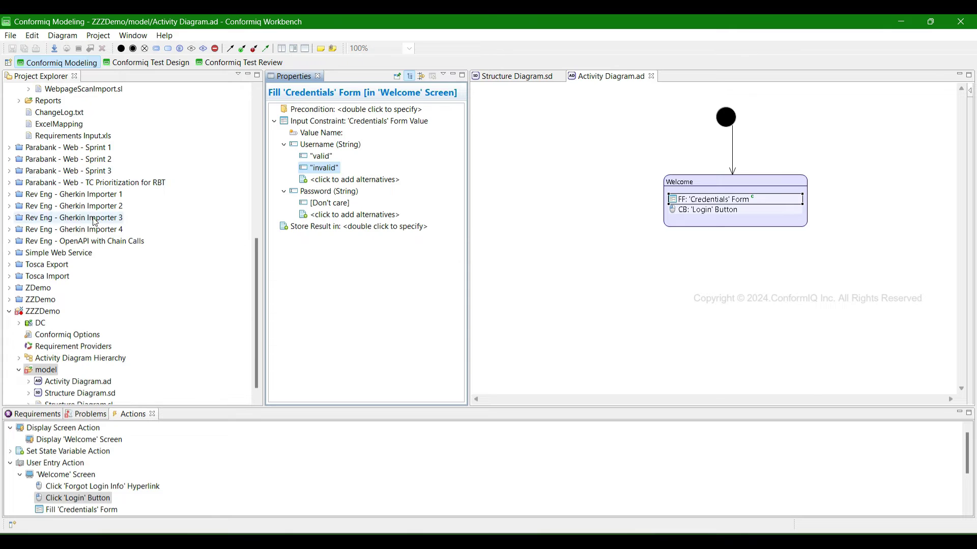
scroll(101, 219, "up", 4)
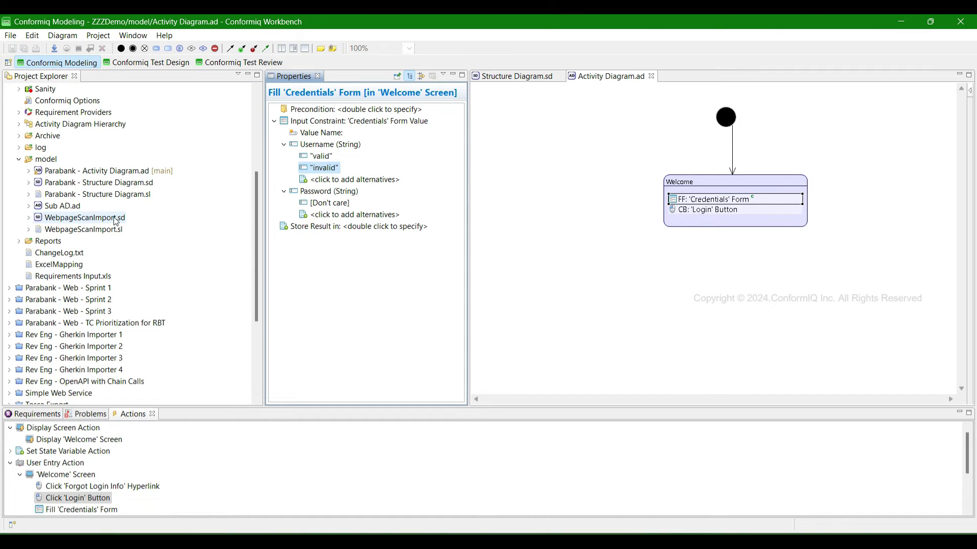
- Open Parabank - Structure Diagram.sd and inspect the Register, Forgot Login info and Administration screens
left_click(73, 183)
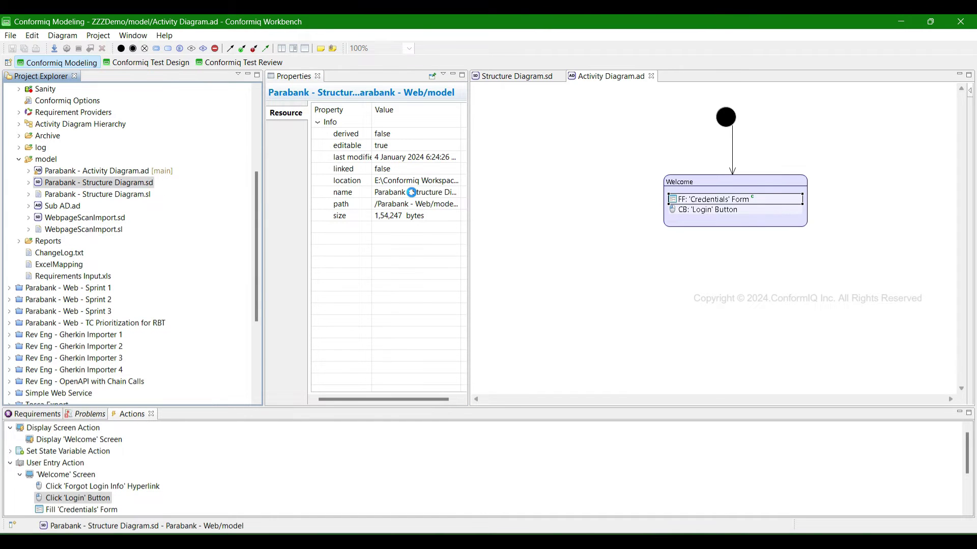
double_click(112, 186)
scroll(578, 266, "up", 10)
left_click(875, 125)
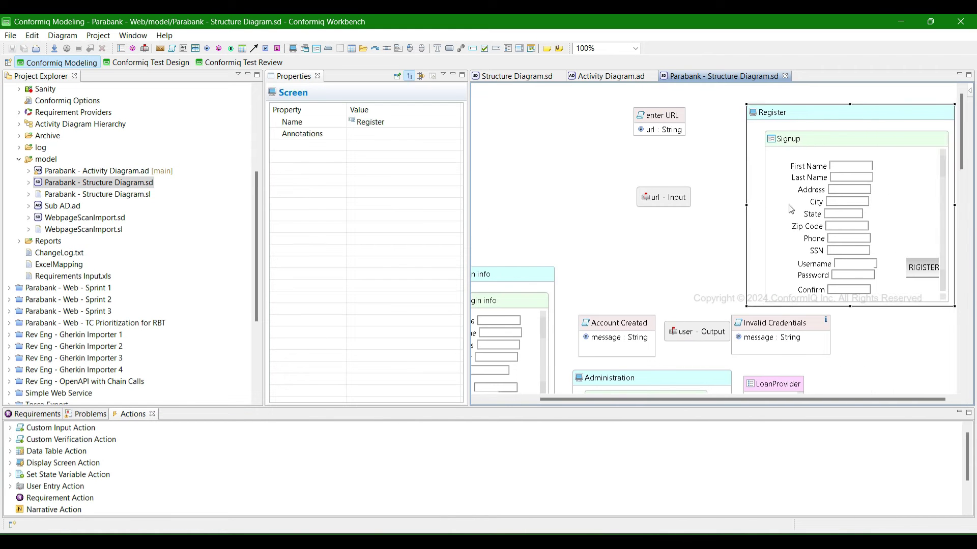
left_click(524, 277)
left_click(694, 257)
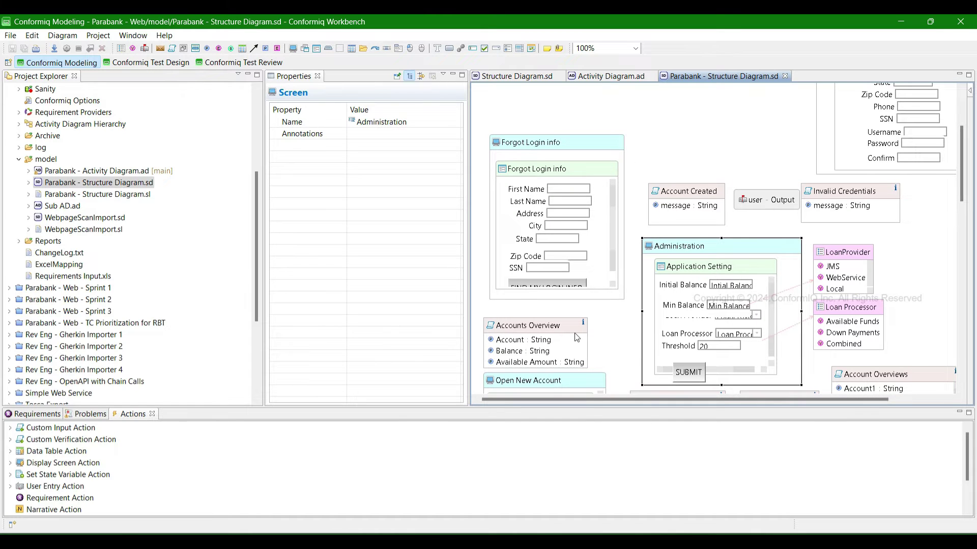
- Check the LoanProvider and Loan Processor enumerations, then open Parabank - Activity Diagram.ad
left_click(838, 265)
left_click(840, 319)
left_click(758, 318)
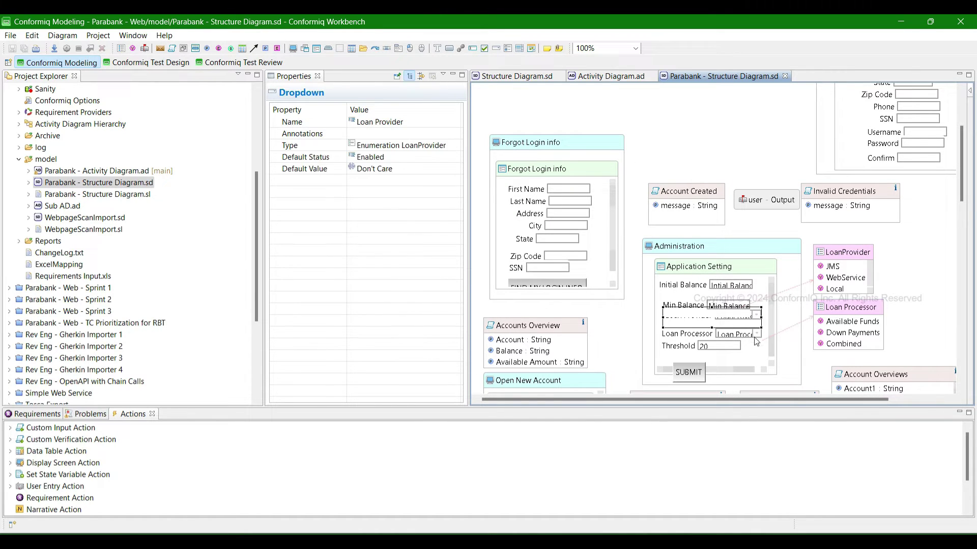
scroll(661, 254, "down", 10)
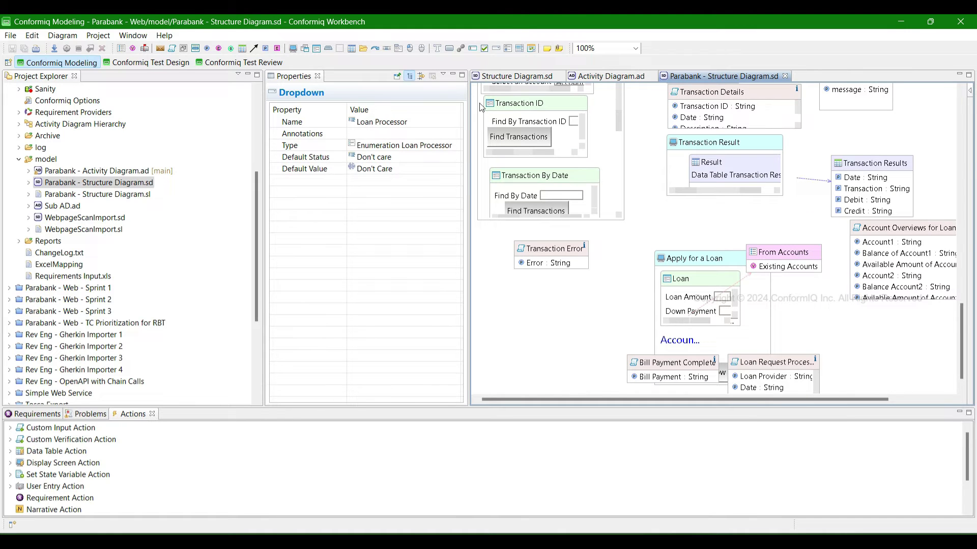
double_click(102, 172)
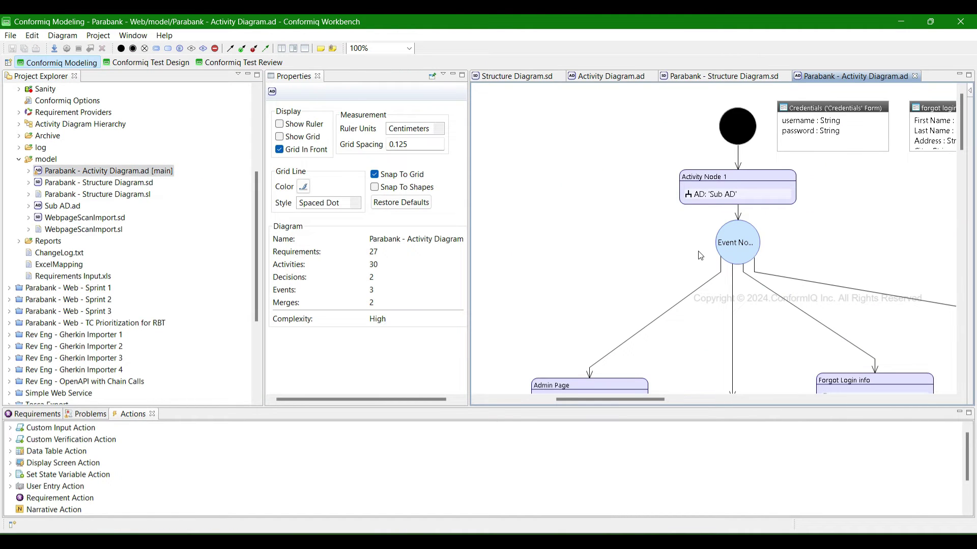
scroll(773, 247, "down", 3)
scroll(773, 246, "up", 3)
left_click(731, 198)
scroll(733, 204, "down", 3)
left_click(735, 208)
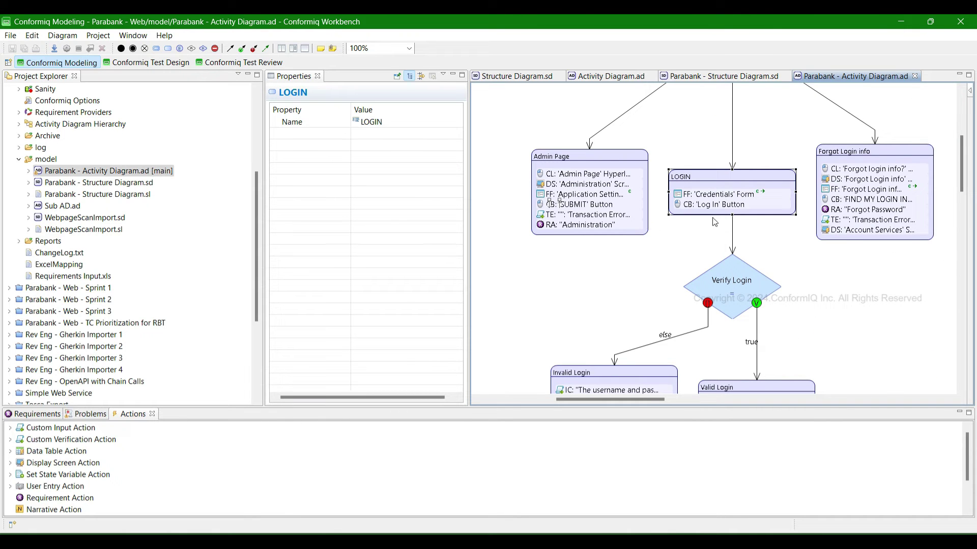
left_click(579, 163)
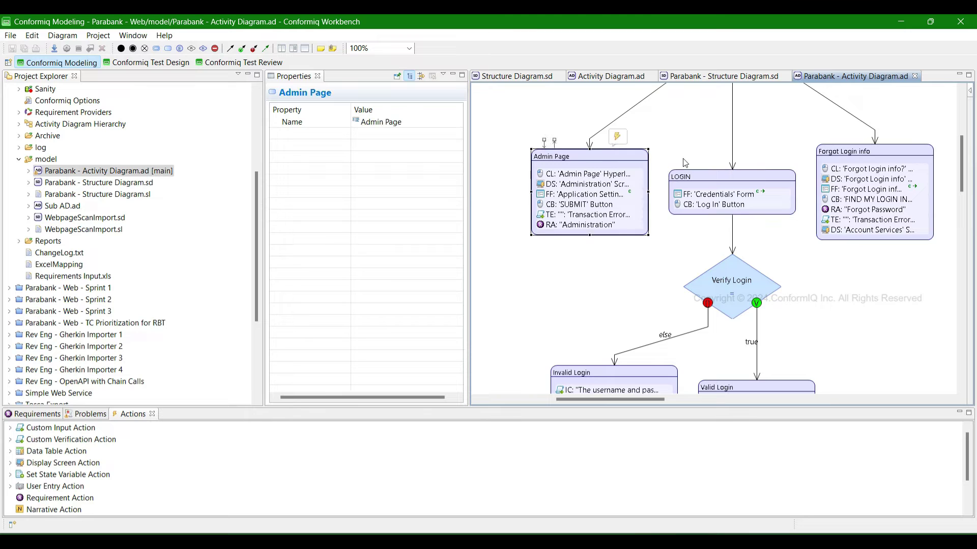
left_click(884, 148)
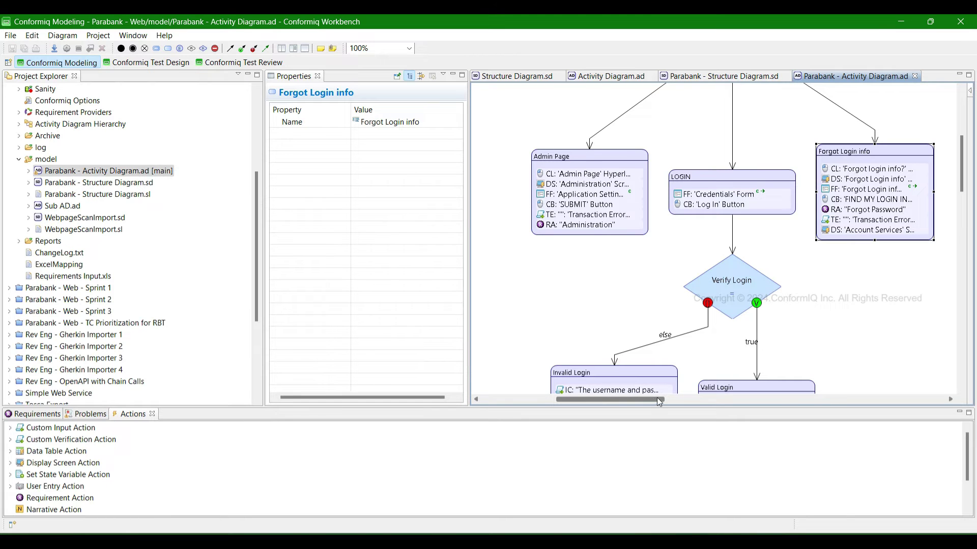
left_click_drag(658, 400, 783, 398)
left_click(674, 146)
left_click_drag(688, 399, 581, 399)
left_click(633, 196)
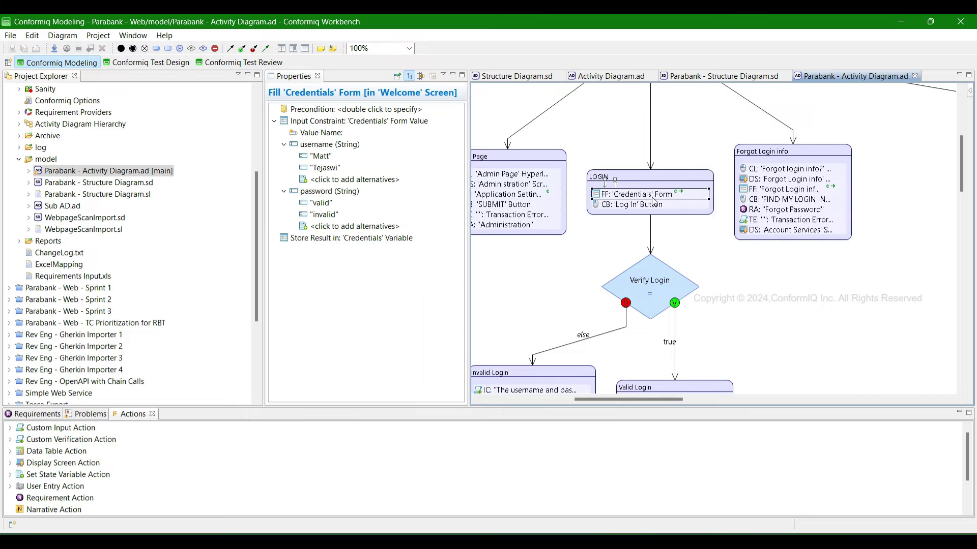
scroll(664, 205, "down", 3)
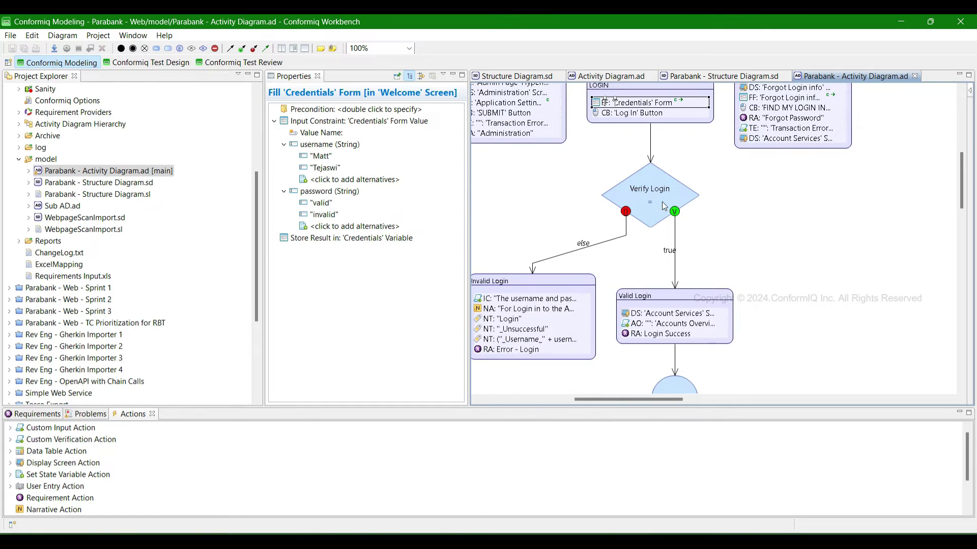
scroll(665, 220, "down", 4)
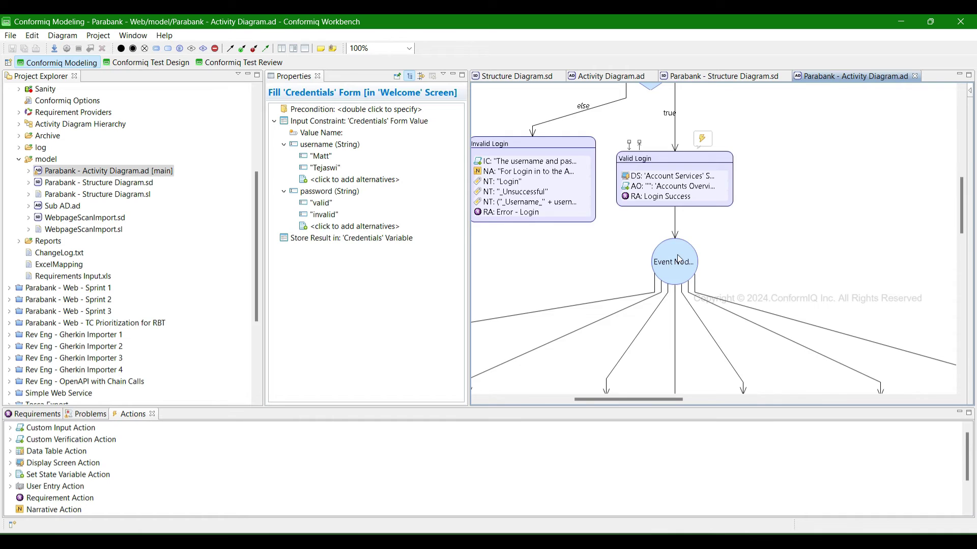
scroll(679, 260, "down", 7)
left_click(585, 178)
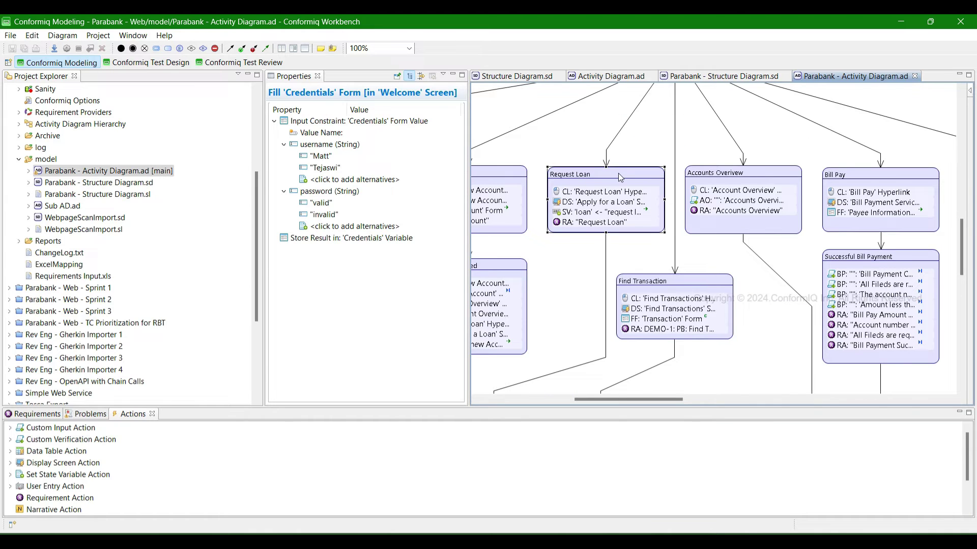
left_click(738, 176)
left_click(866, 173)
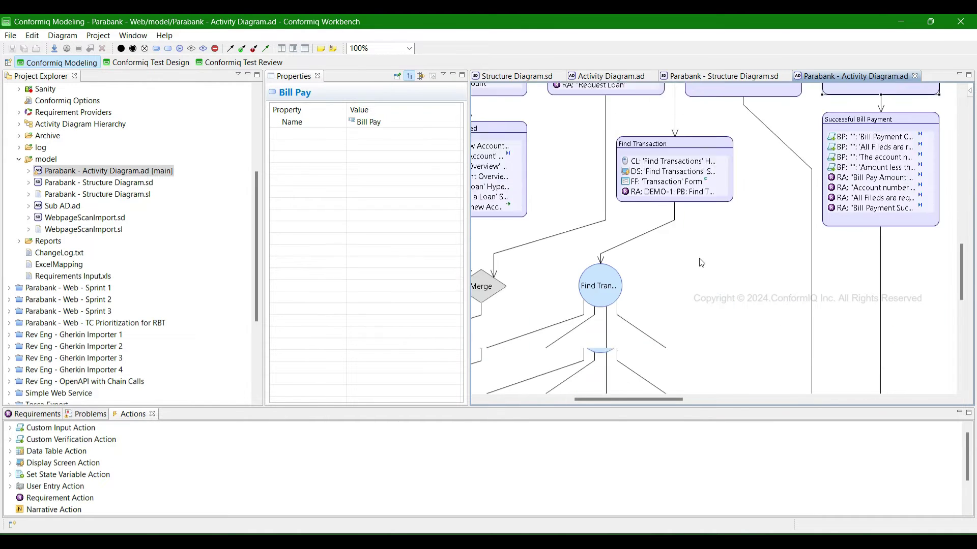
scroll(708, 265, "down", 7)
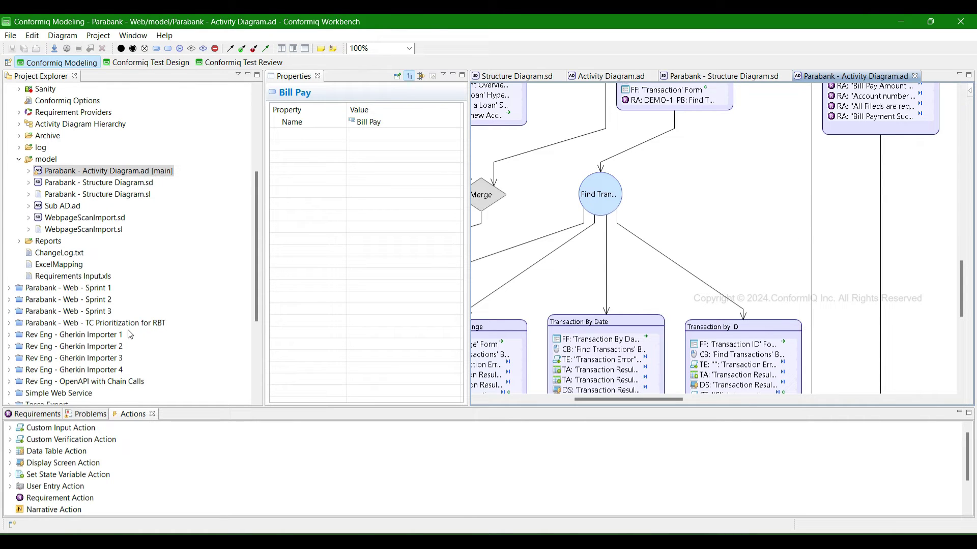
scroll(109, 298, "up", 3)
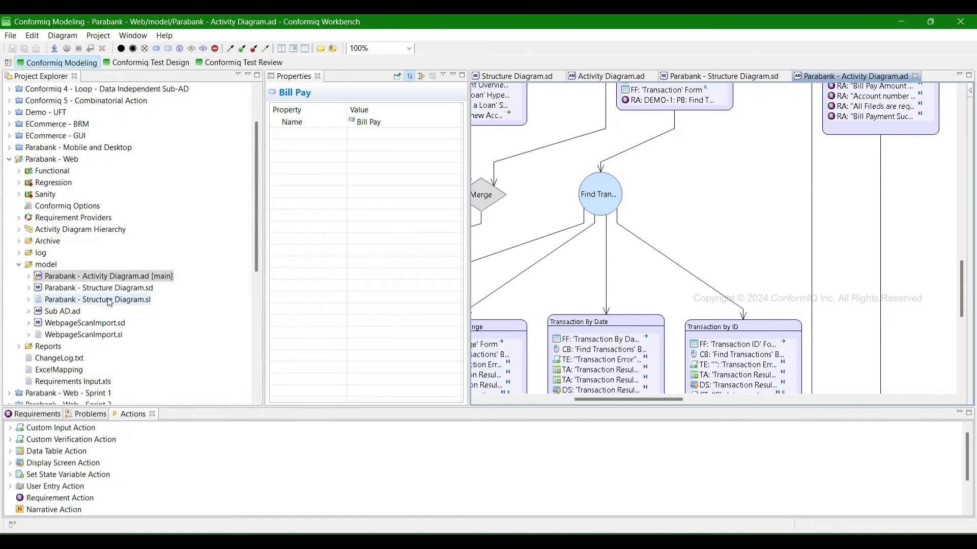
left_click(22, 209)
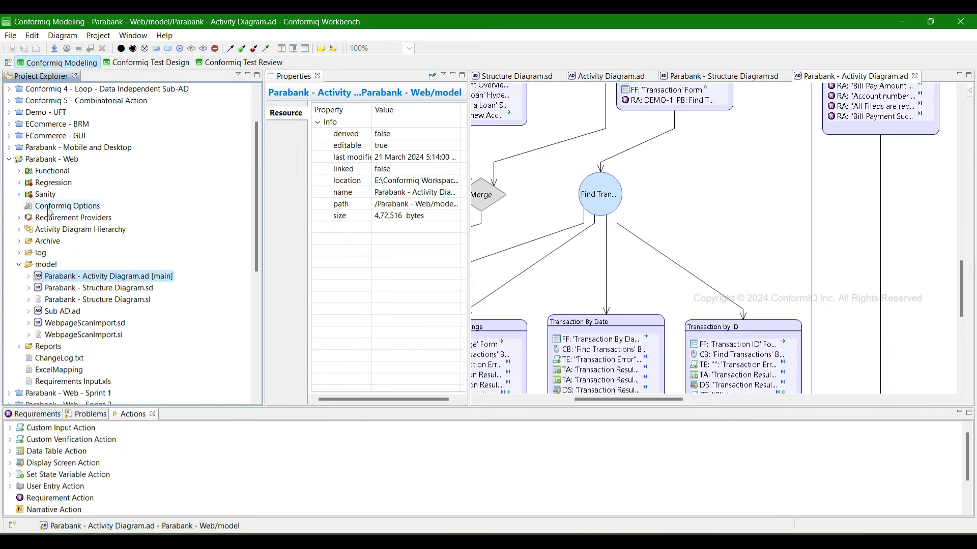
- Expand Requirement Providers and start a new Requirement Provider, then cancel it
double_click(97, 217)
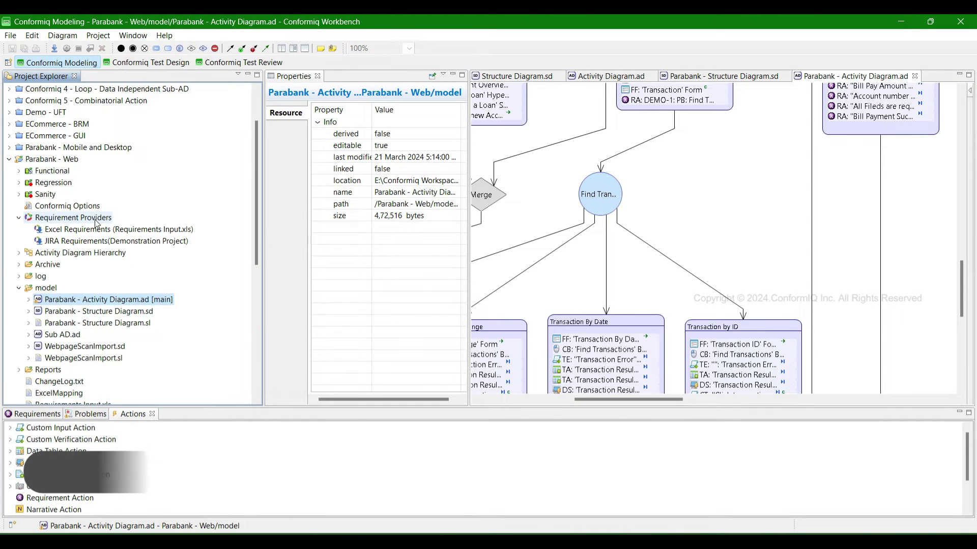
right_click(96, 219)
mouse_move(131, 228)
left_click(315, 247)
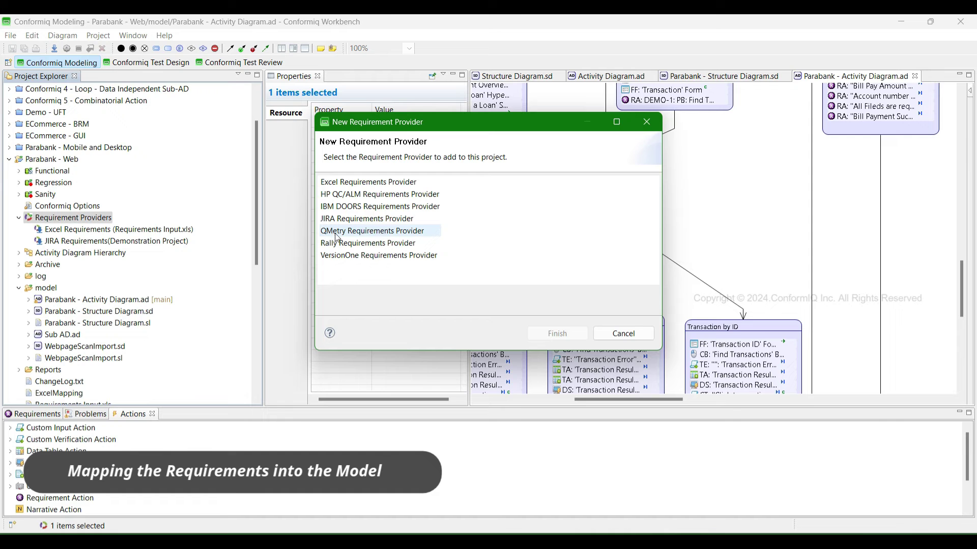
left_click(624, 333)
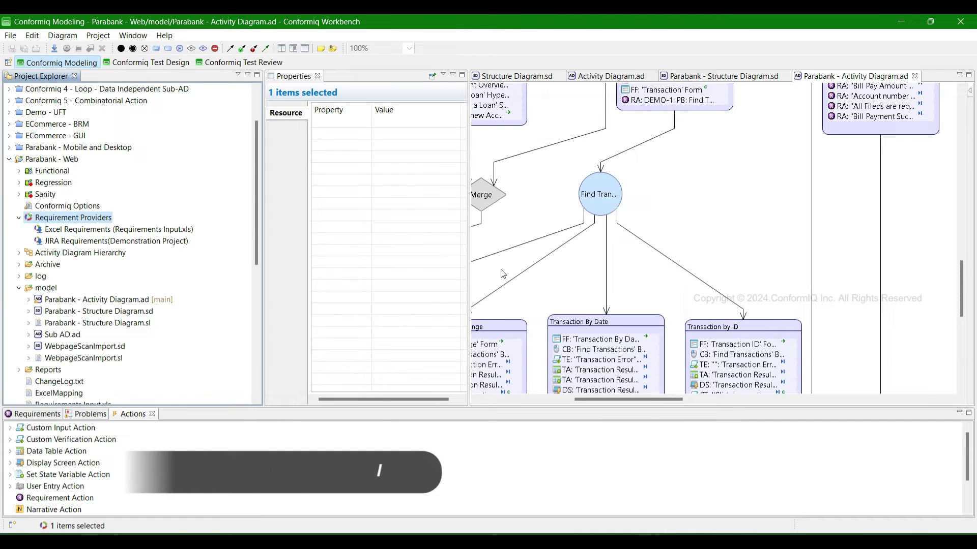
- Browse the Requirements list and select the Login Success requirement
left_click(51, 415)
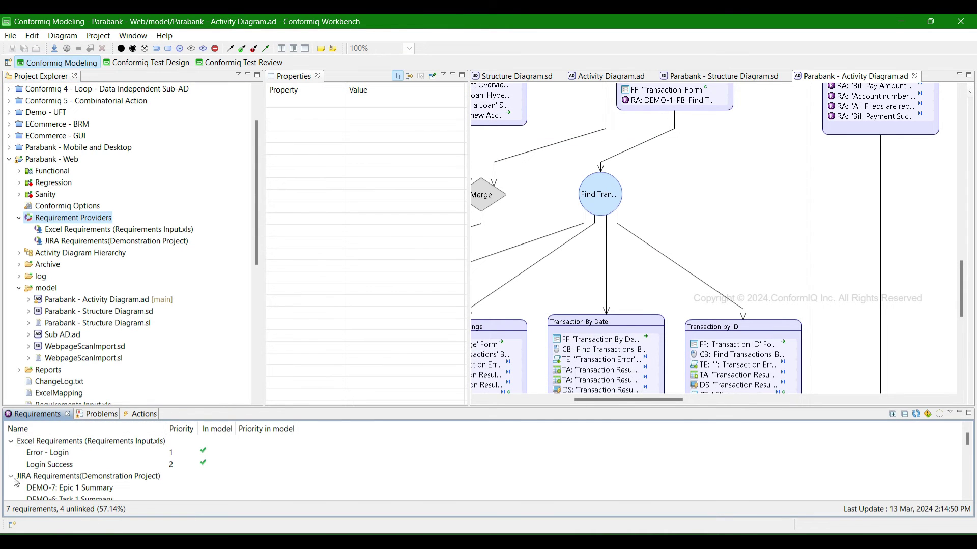
scroll(73, 478, "down", 2)
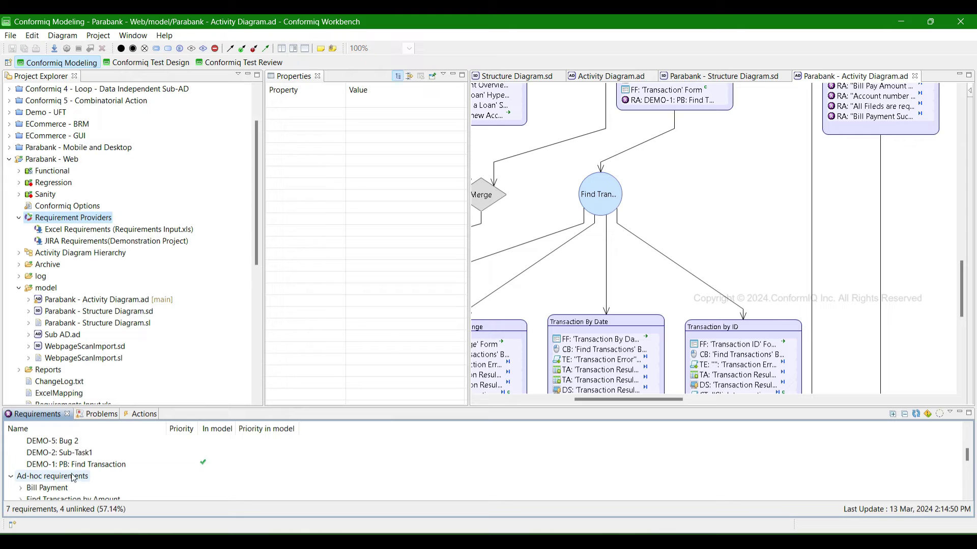
scroll(73, 478, "up", 2)
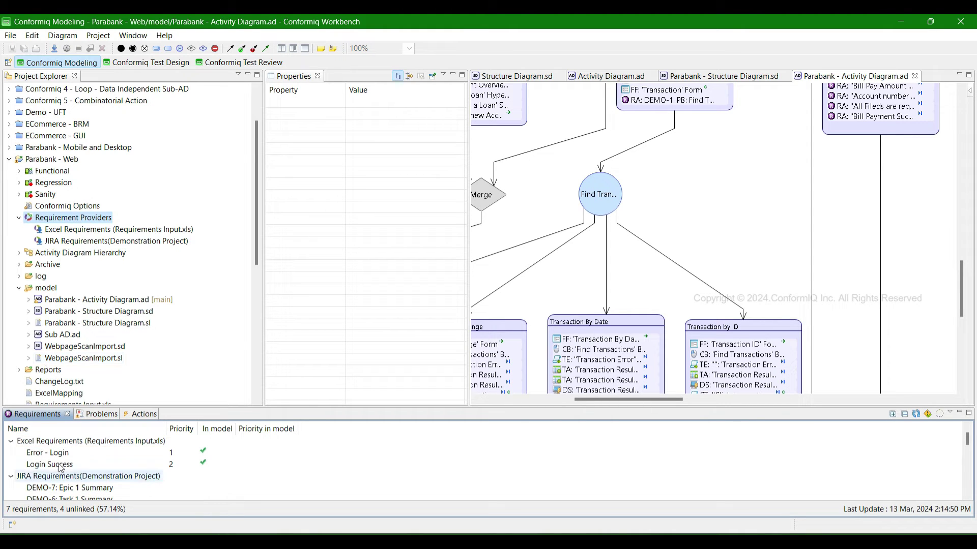
scroll(692, 331, "up", 5)
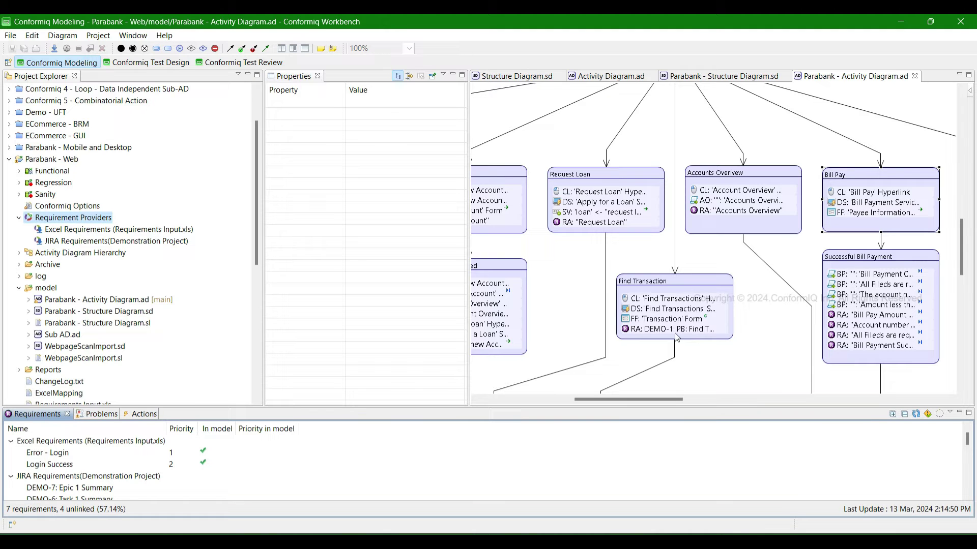
left_click(51, 464)
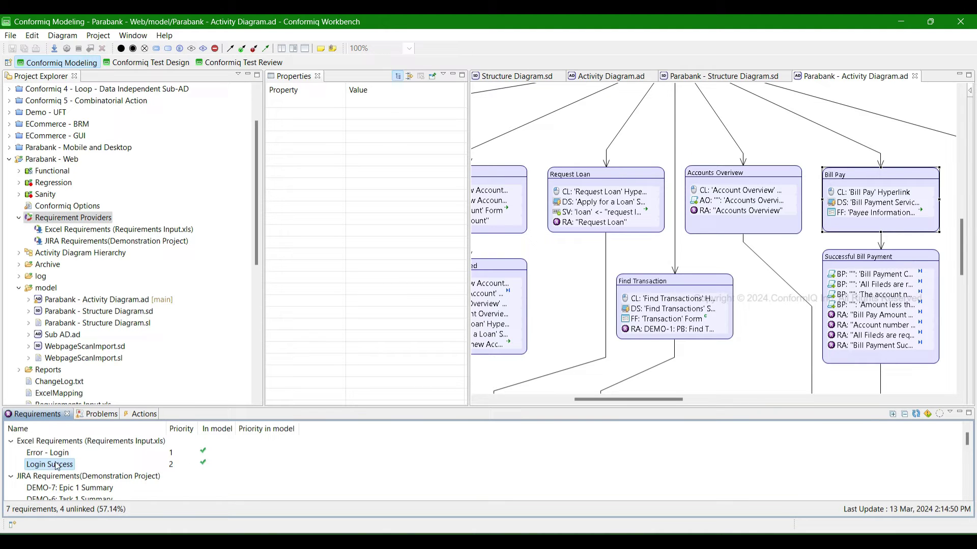
scroll(683, 360, "up", 5)
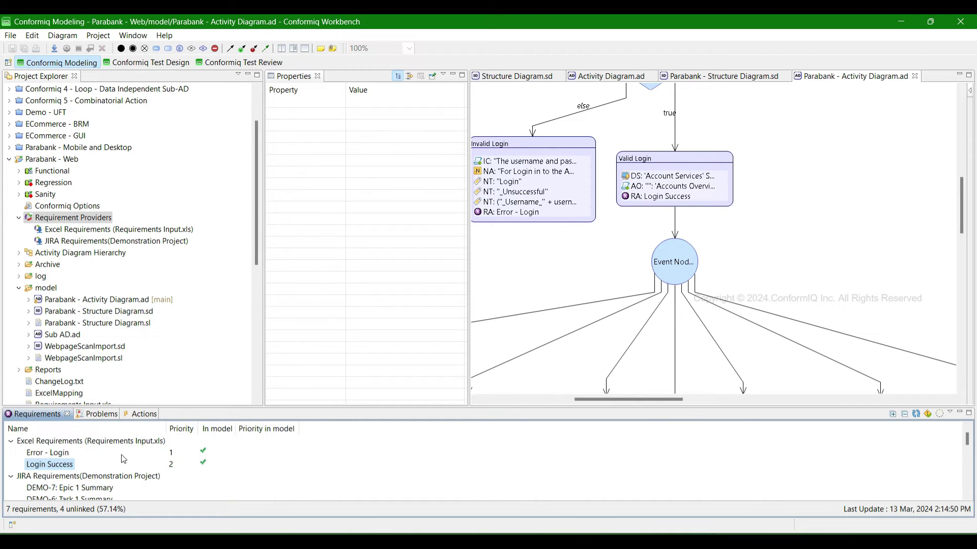
scroll(123, 459, "down", 3)
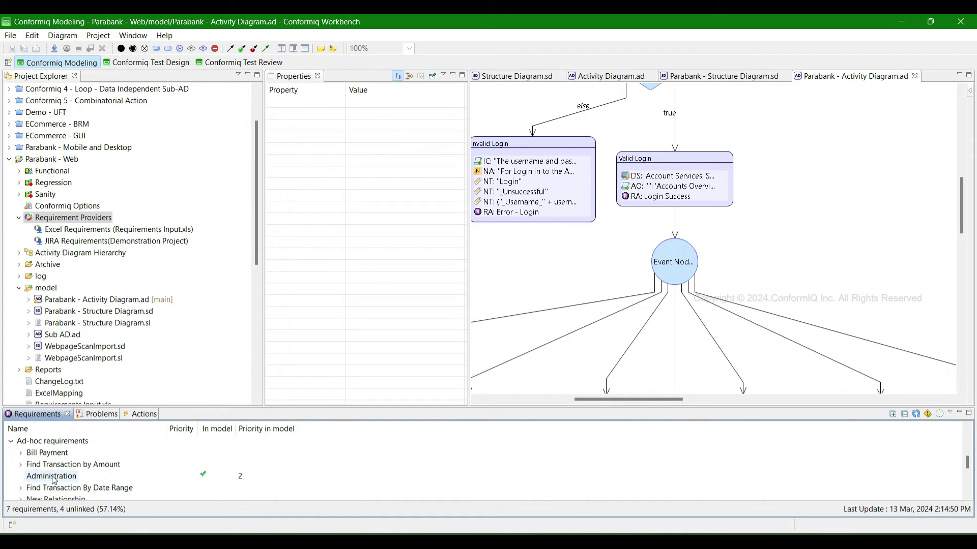
left_click_drag(605, 400, 567, 400)
scroll(664, 306, "up", 6)
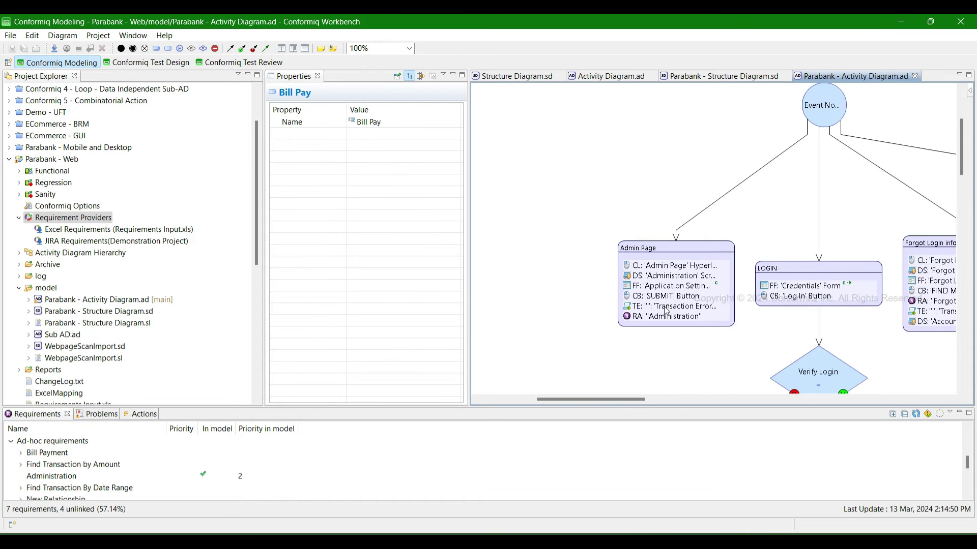
scroll(713, 235, "up", 3)
scroll(729, 261, "down", 3)
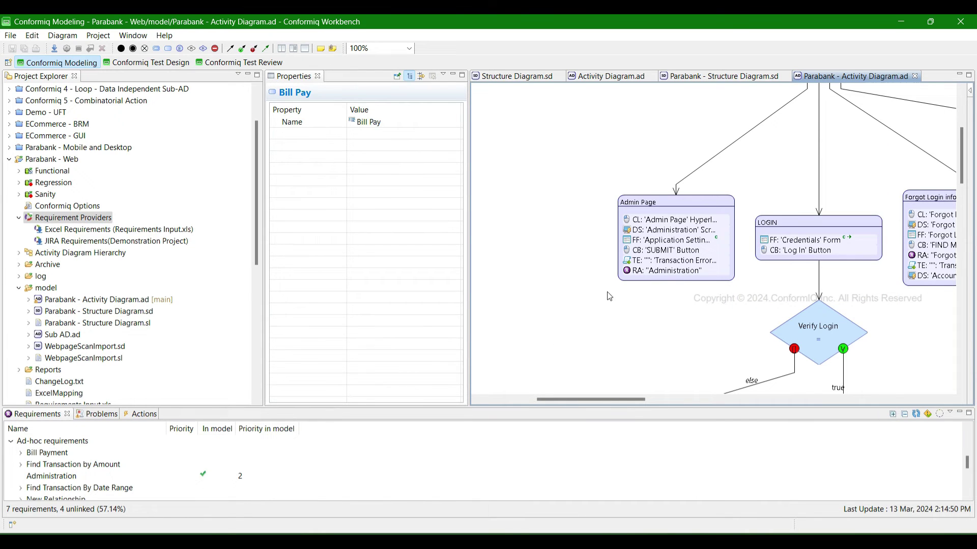
- Inspect RA 'Administration' on the Admin Page node and collapse Requirement Providers
left_click(598, 162)
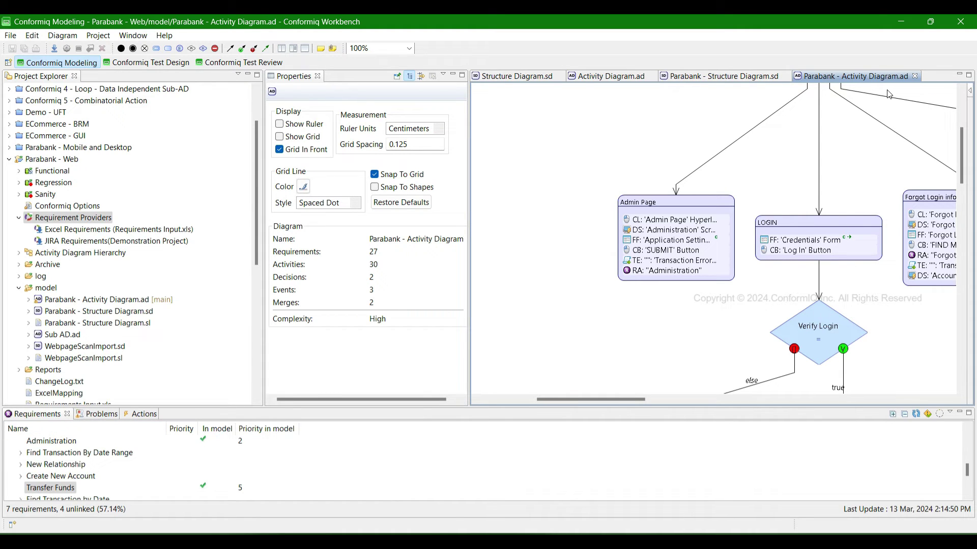
left_click(927, 414)
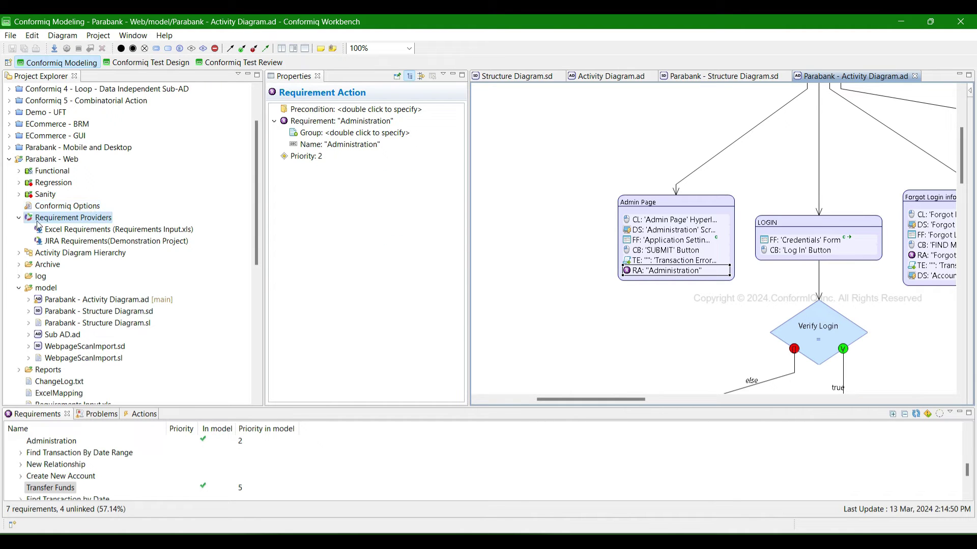
left_click(19, 218)
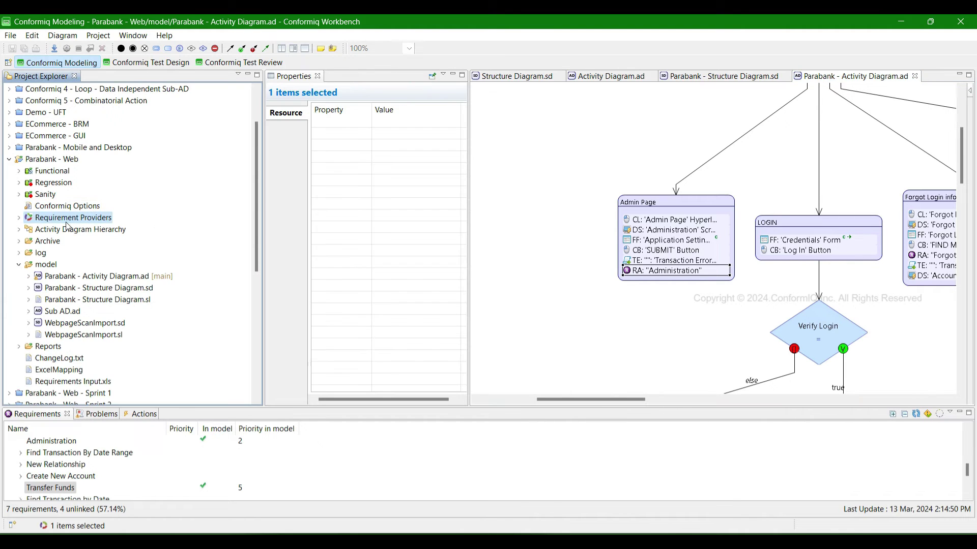
right_click(34, 159)
left_click(85, 273)
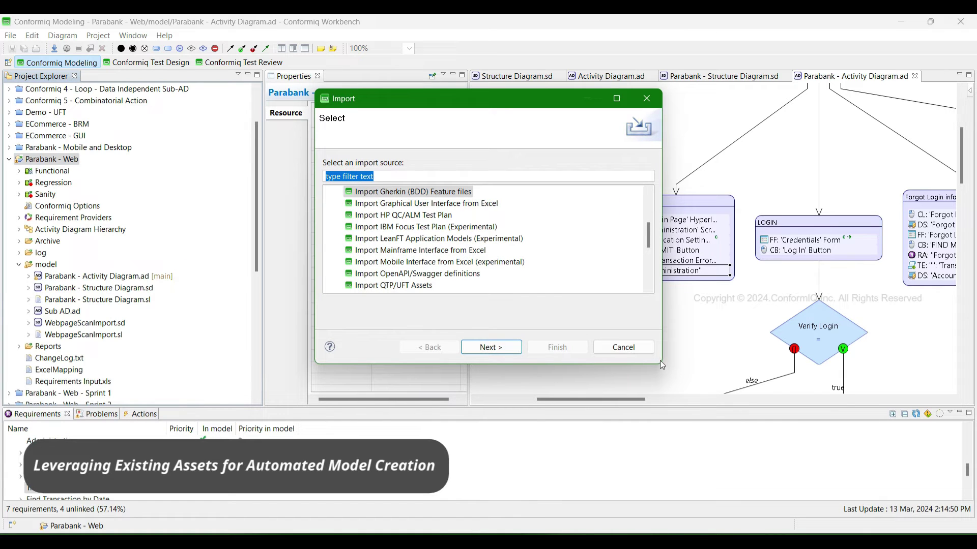
left_click_drag(662, 364, 780, 487)
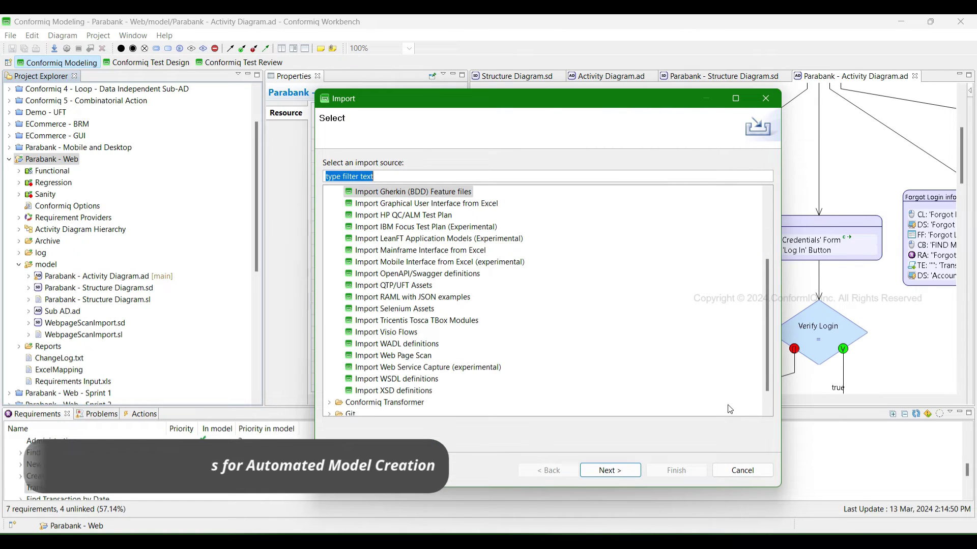
scroll(621, 322, "up", 2)
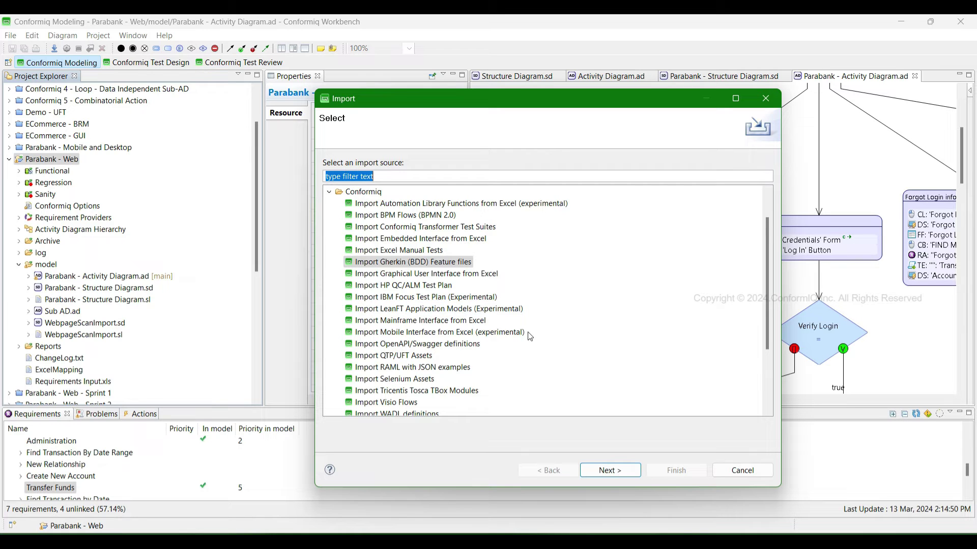
left_click(407, 215)
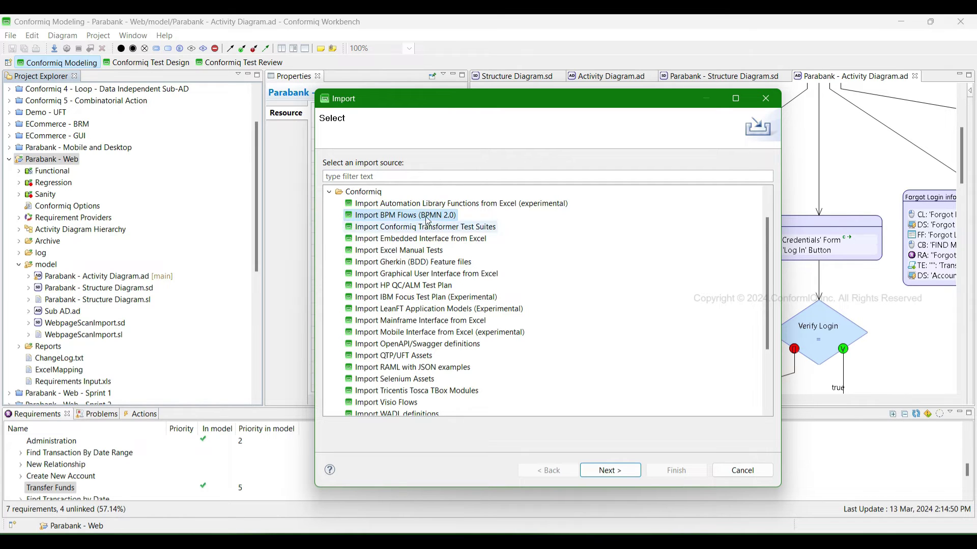
scroll(434, 281, "down", 2)
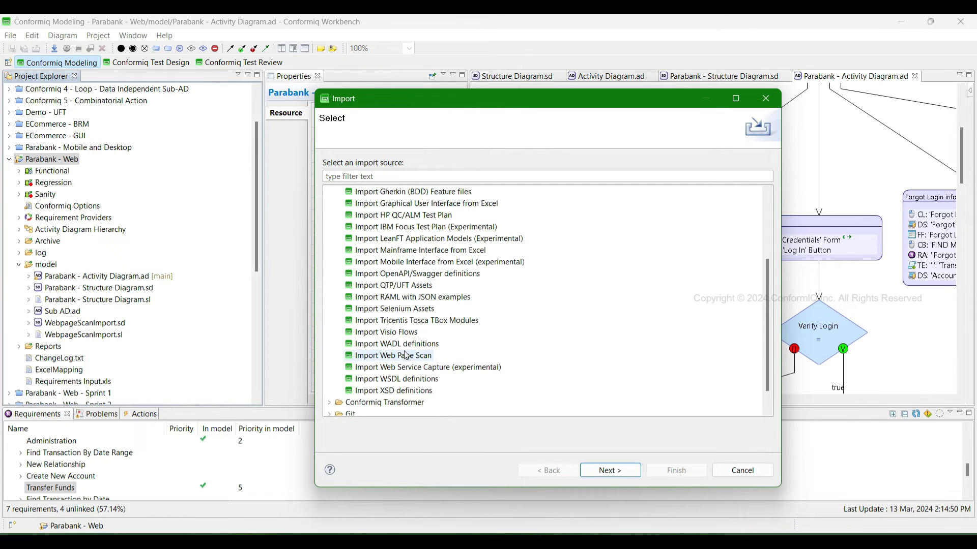
left_click(387, 332)
key("Up")
key("Up")
key("Up")
key("Up")
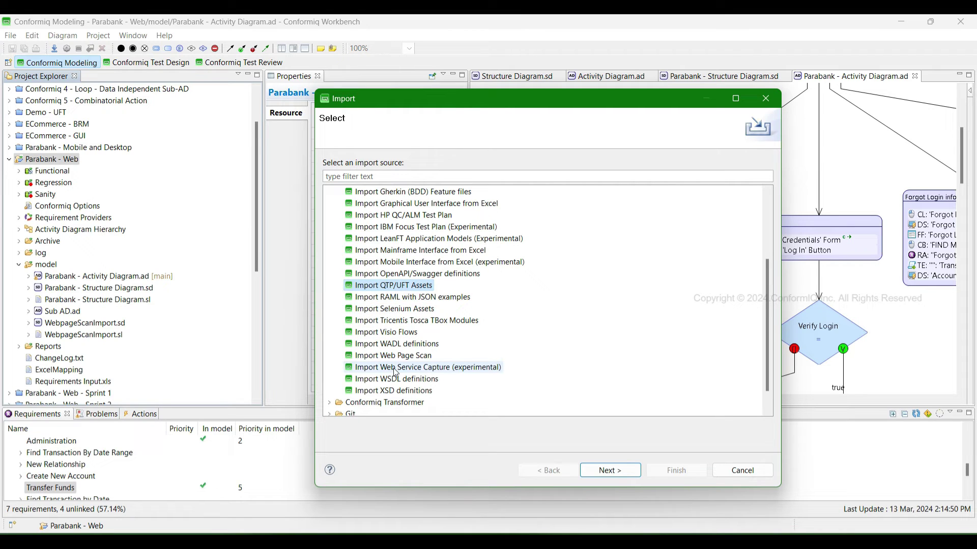
key("Up")
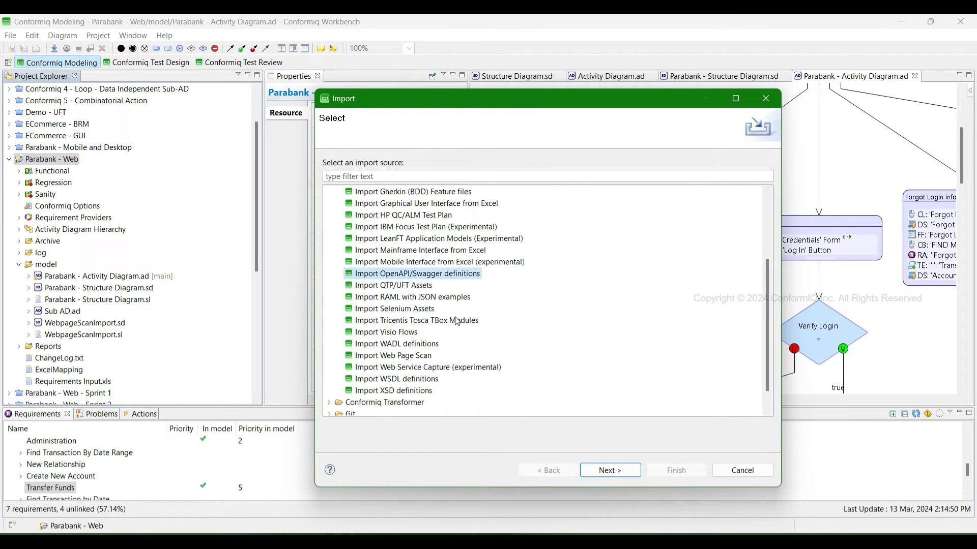
left_click(432, 298)
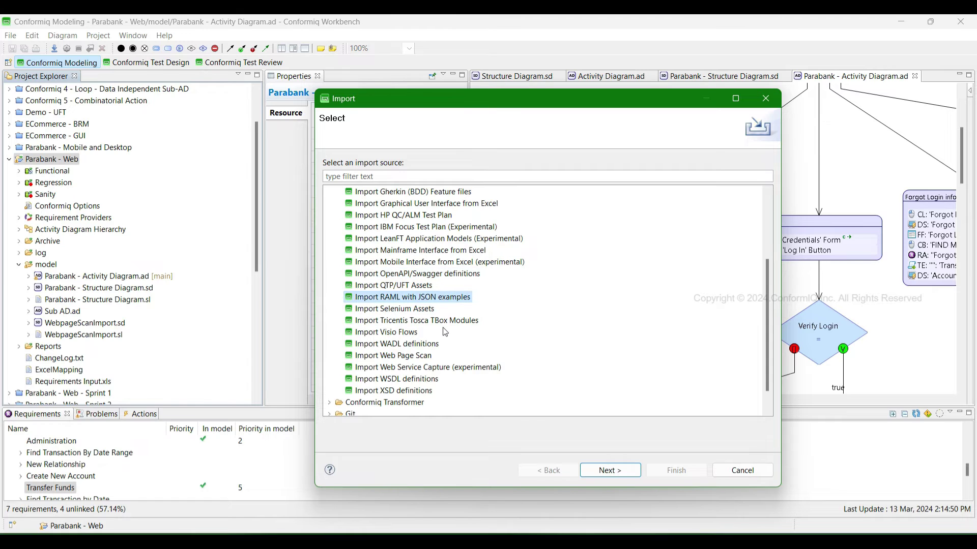
left_click(423, 346)
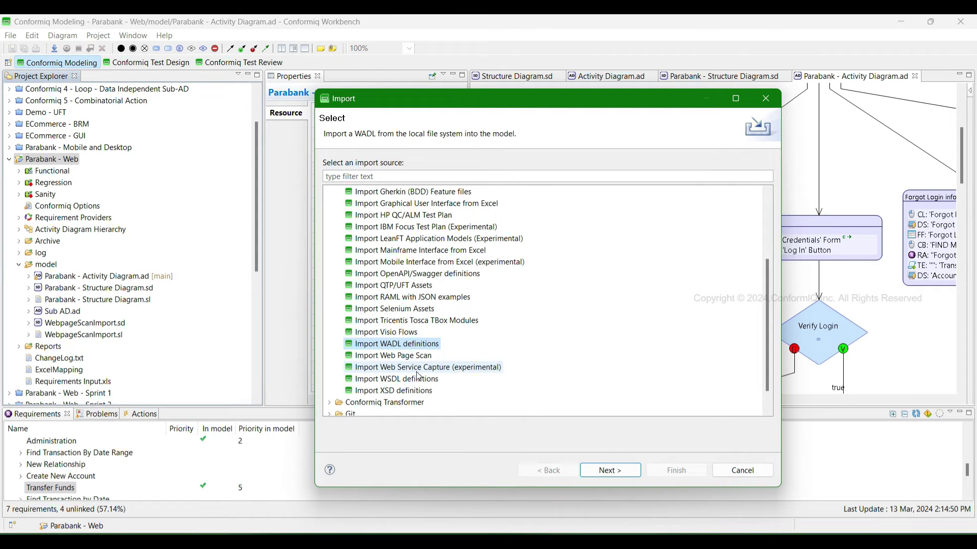
left_click(488, 377)
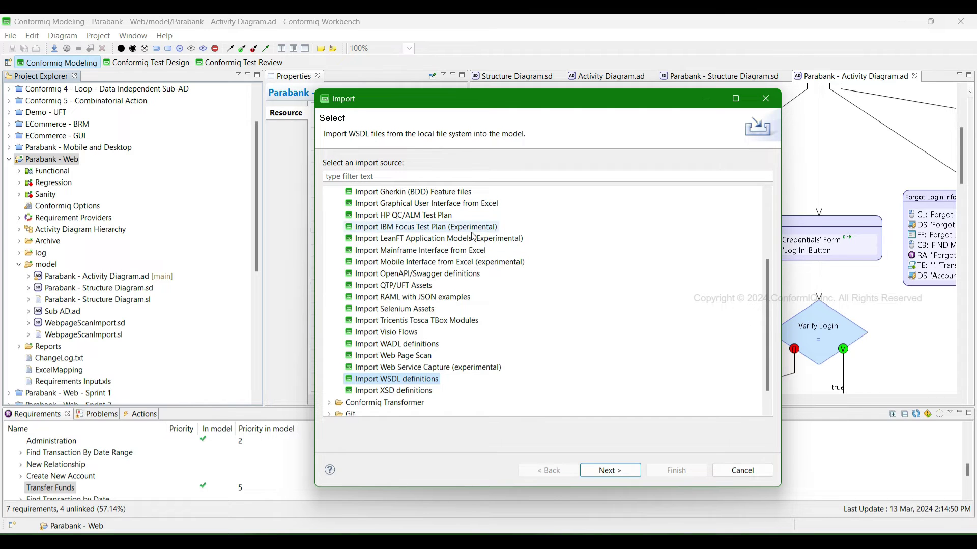
left_click(756, 470)
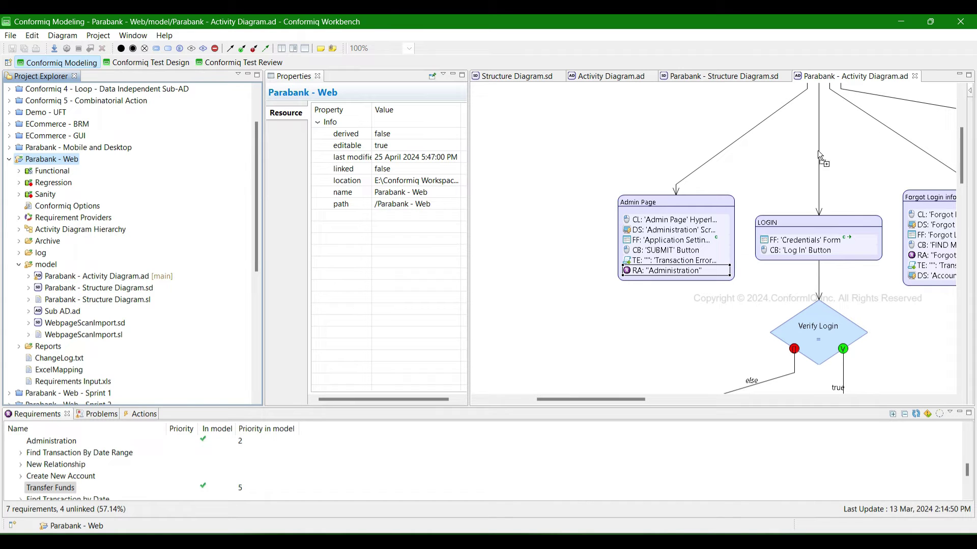
right_click(70, 160)
left_click(98, 272)
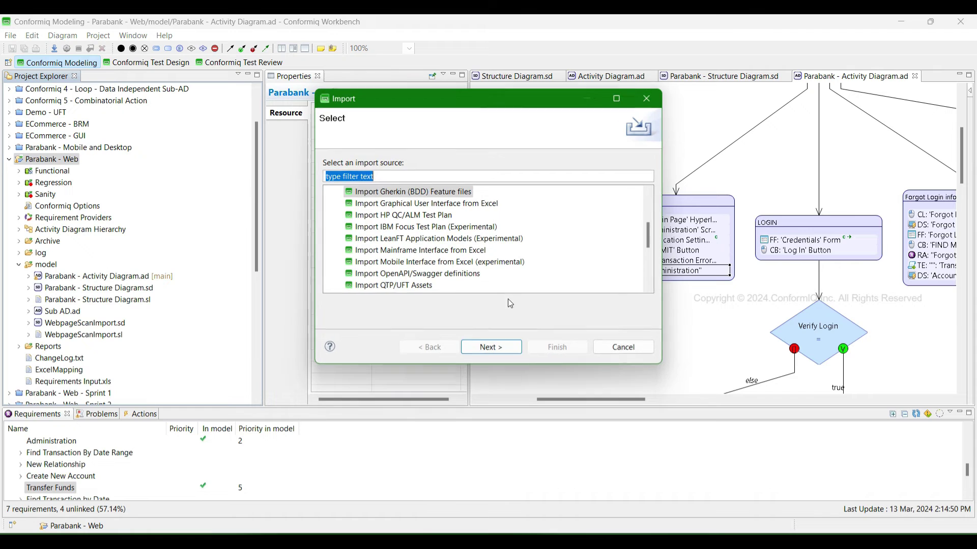
scroll(449, 225, "down", 3)
scroll(449, 226, "down", 2)
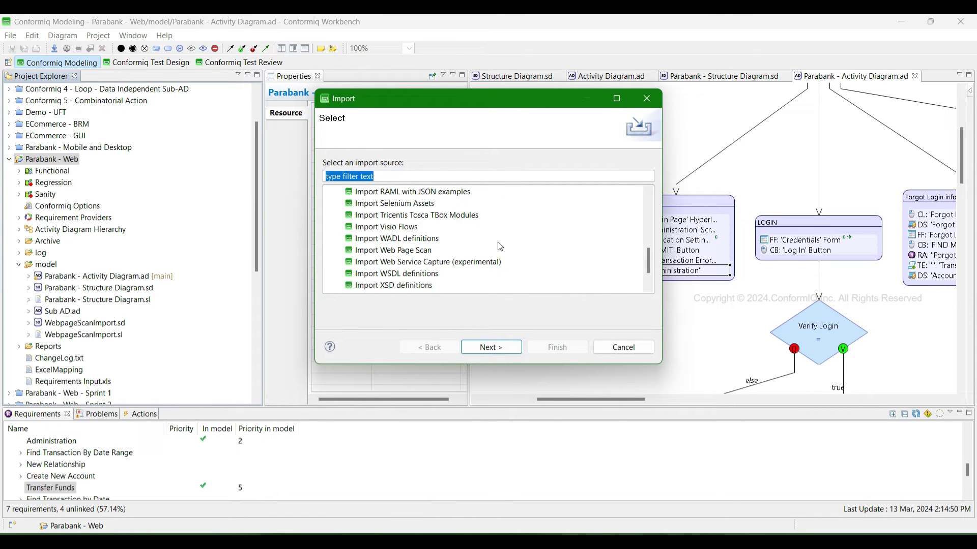
left_click(429, 250)
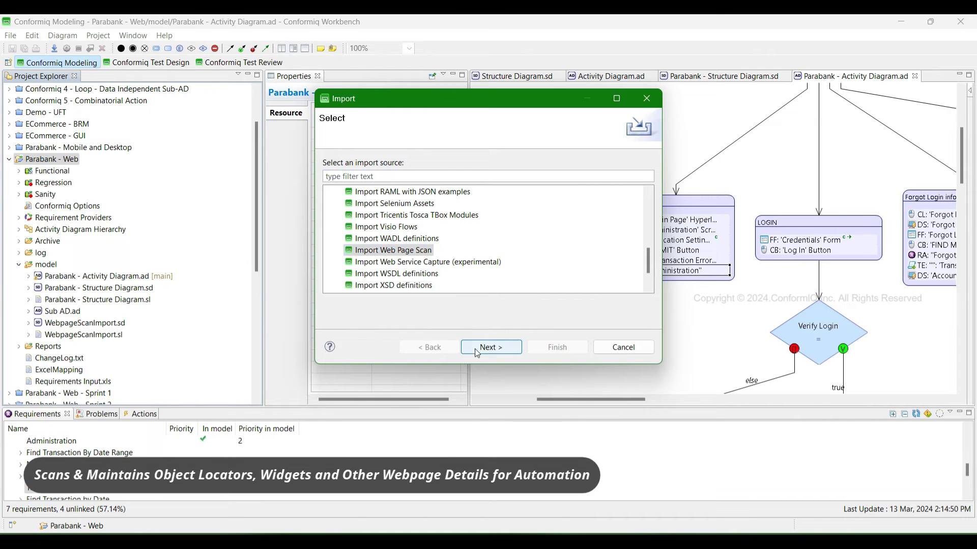
left_click(491, 347)
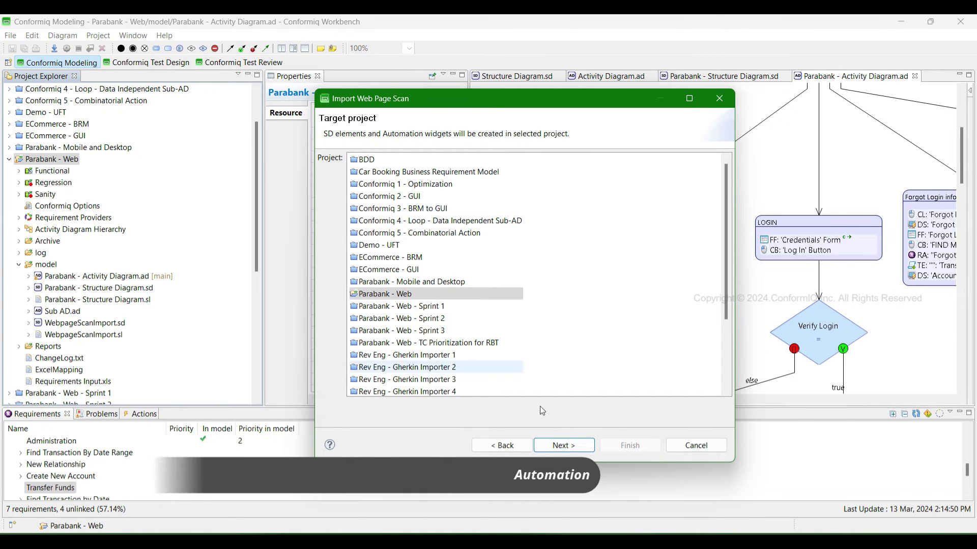
left_click(561, 445)
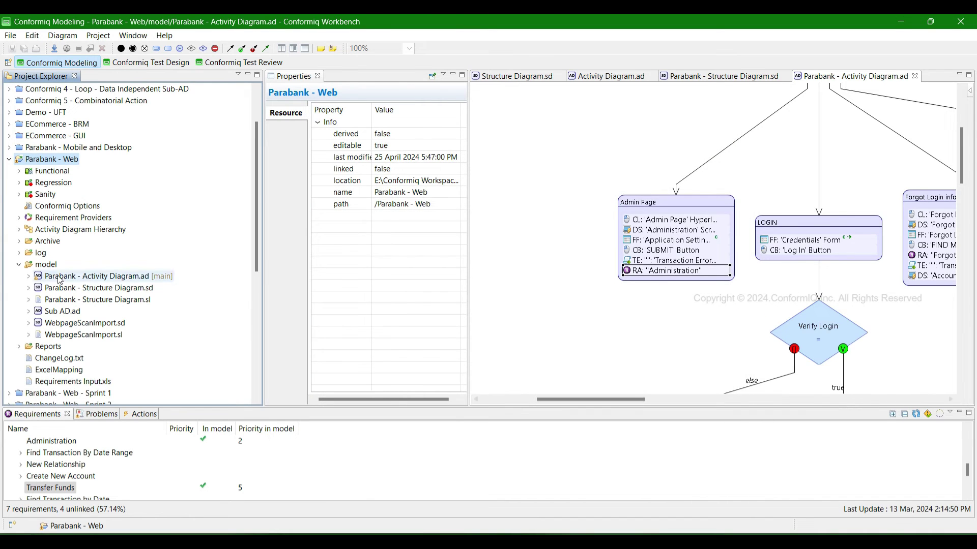
- Review the username text box's Selenium annotations in WebpageScanImport.sd, then switch to Conformiq Test Design
left_click(556, 174)
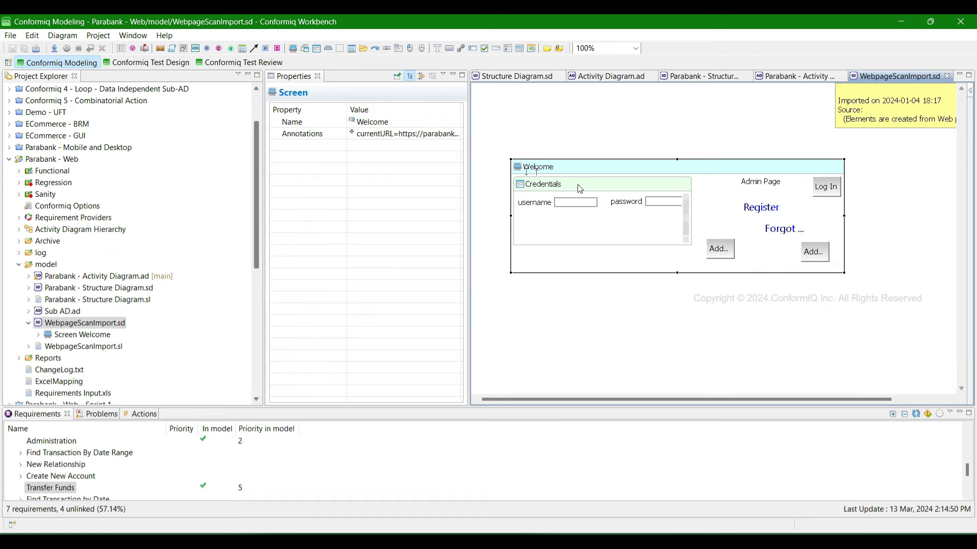
left_click(551, 206)
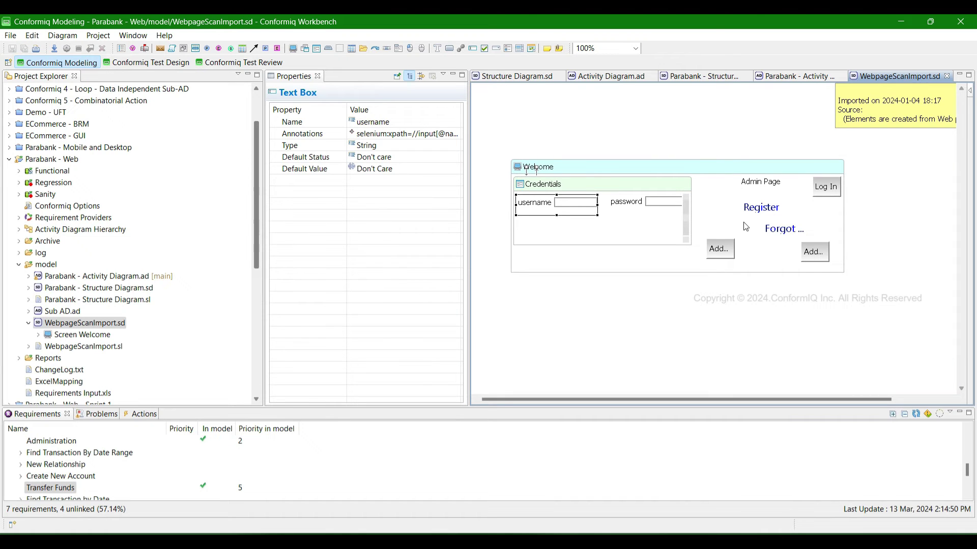
left_click(406, 135)
left_click(455, 133)
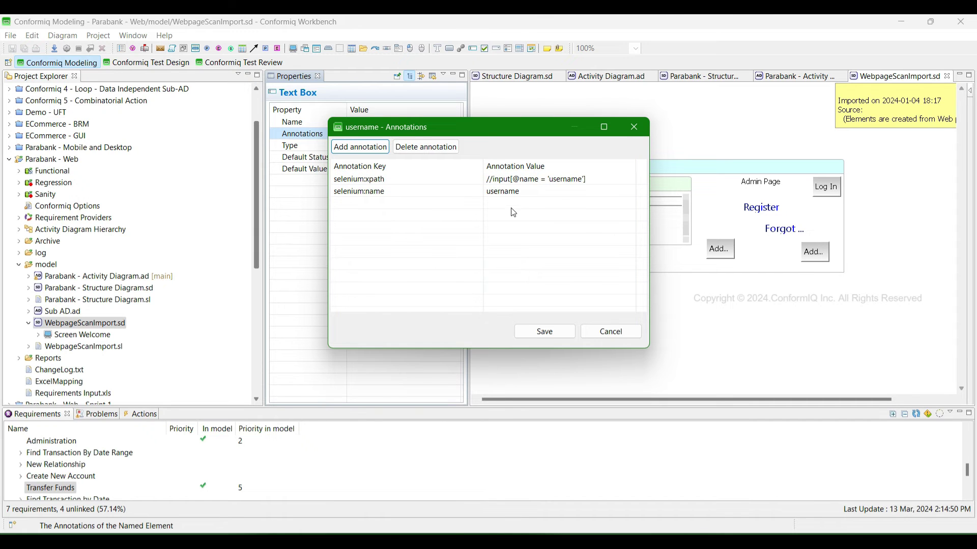
key("Escape")
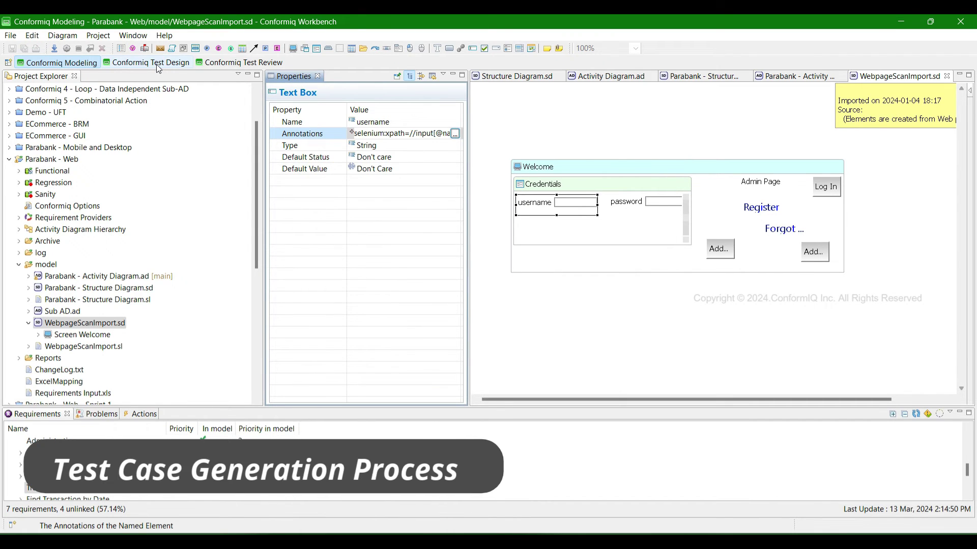
left_click(156, 63)
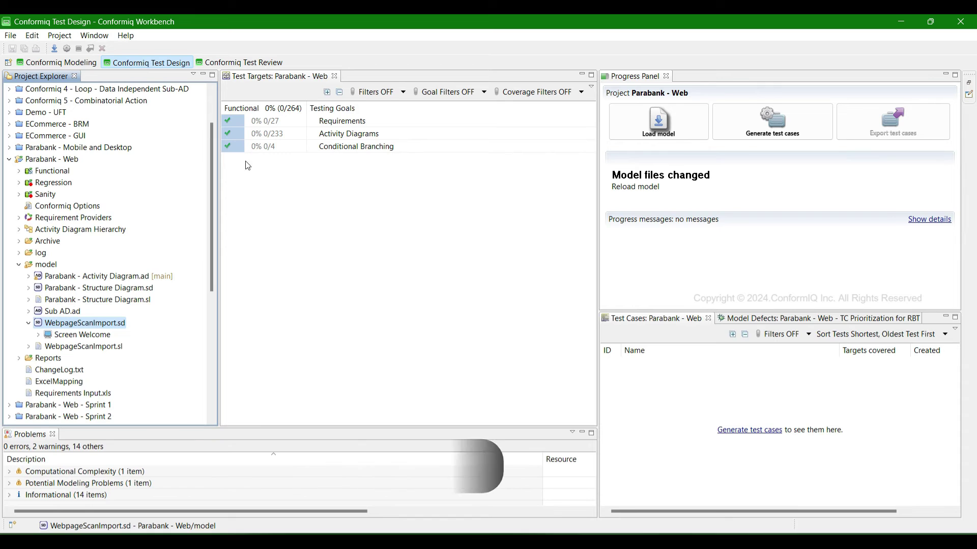
- Load the Parabank - Web model, then return to Conformiq Modeling and the Parabank - Structure Diagram.sd tab
left_click(651, 114)
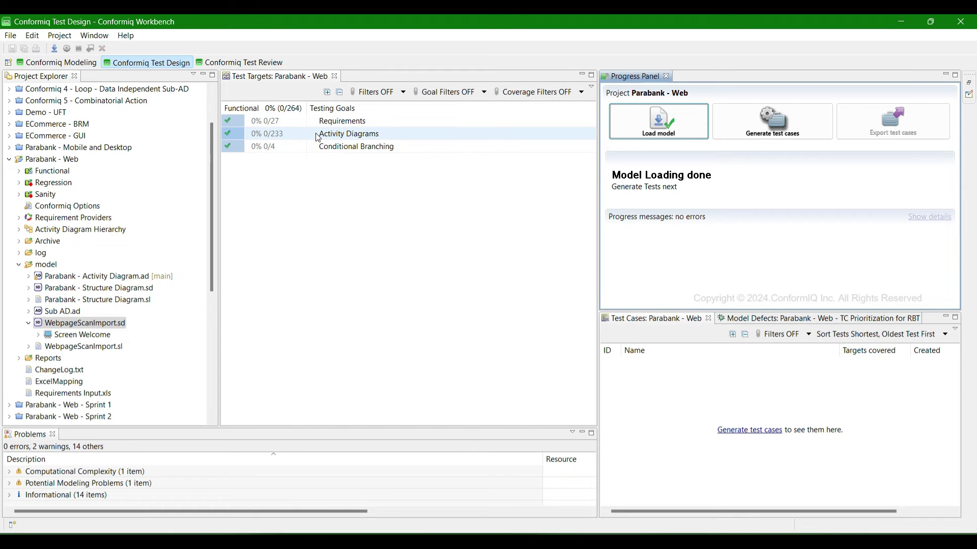
left_click(79, 62)
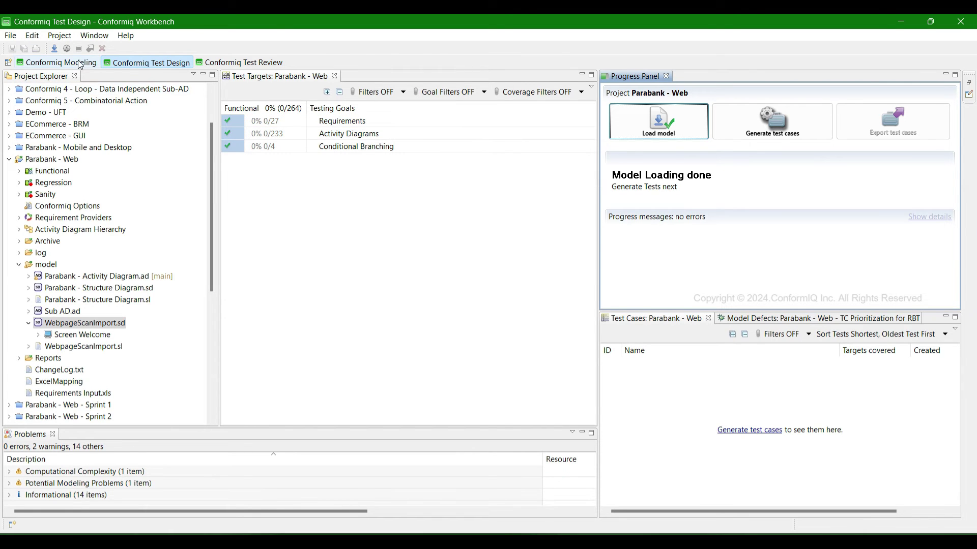
left_click(688, 77)
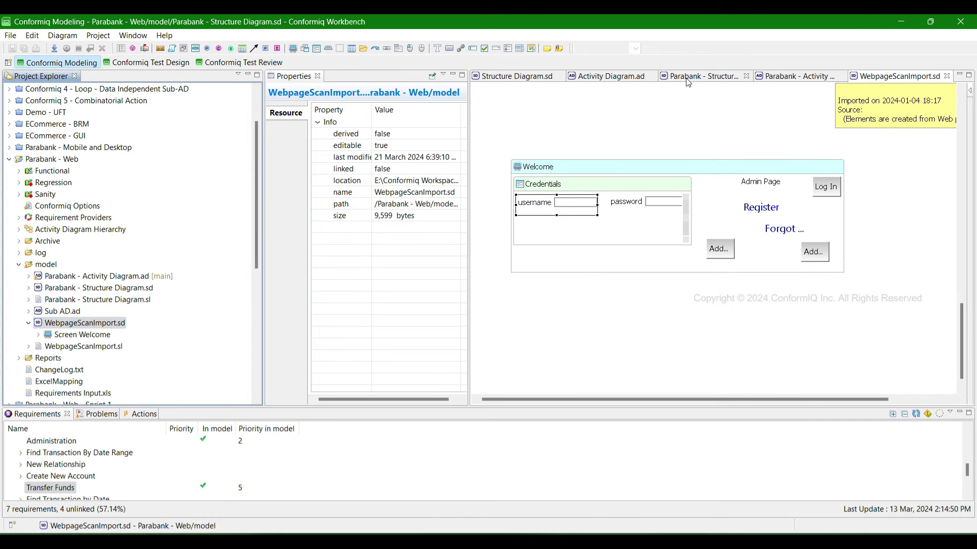
- Inspect the Admin Page node's steps: Admin hyperlink, Administration screen, SUBMIT click and Credentials values
left_click(761, 79)
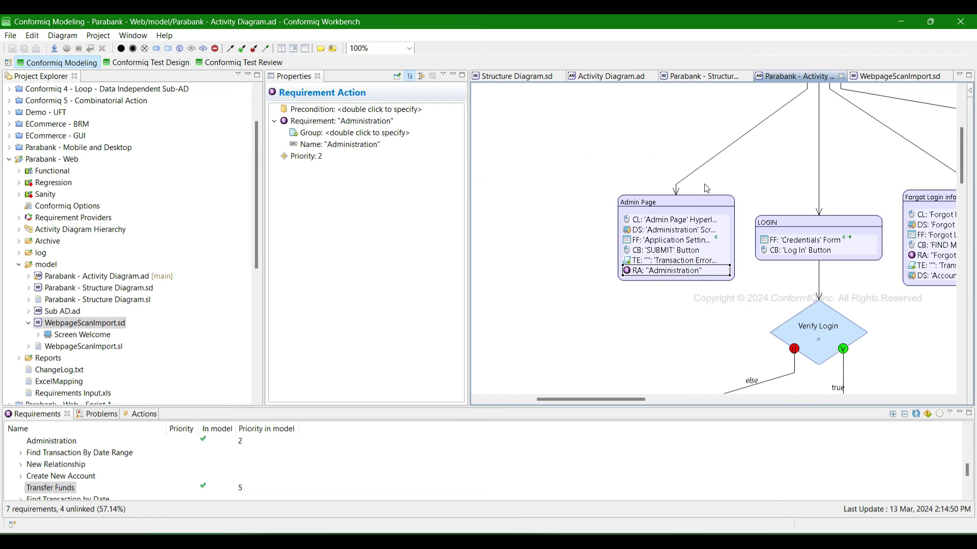
scroll(708, 189, "up", 3)
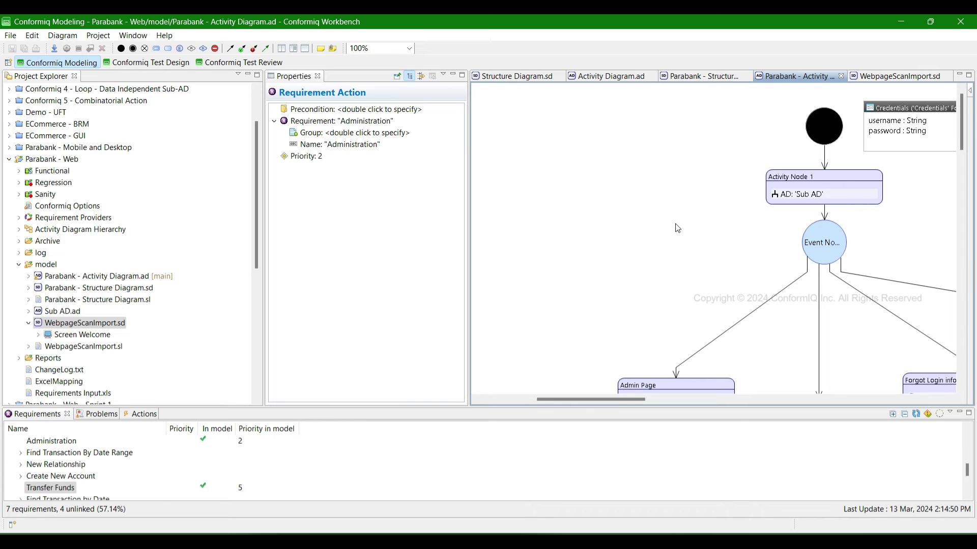
scroll(692, 223, "down", 3)
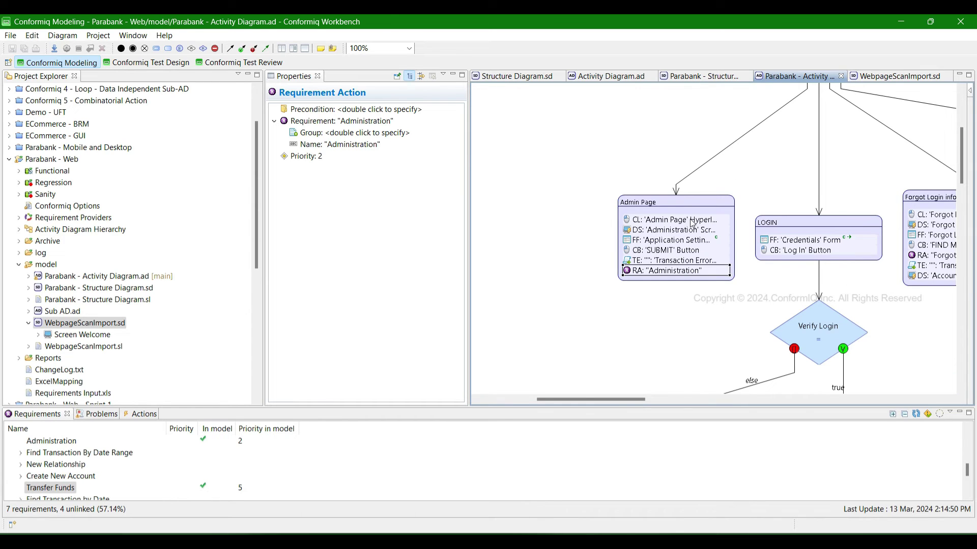
left_click(661, 206)
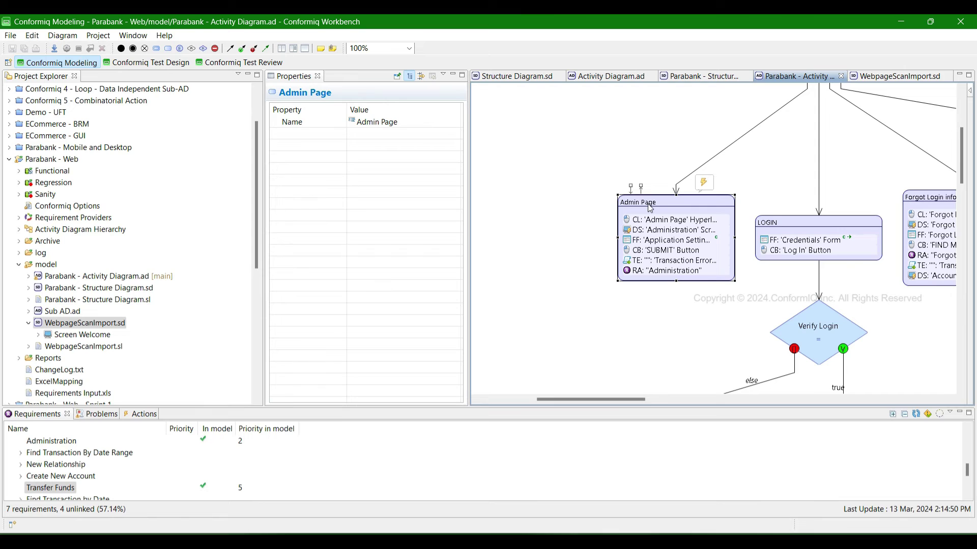
left_click(665, 219)
left_click(660, 230)
left_click(655, 250)
left_click(804, 241)
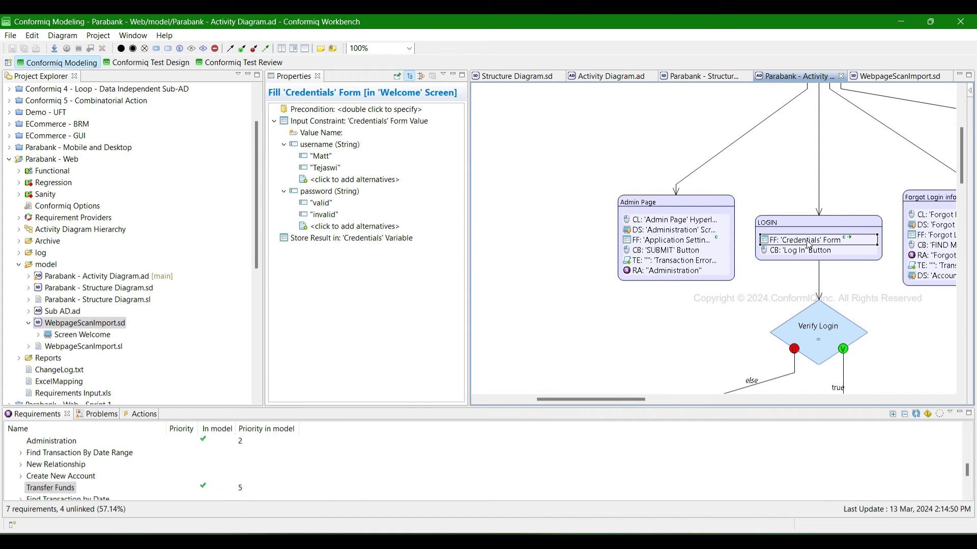
- Check the Verify Login decision's else flow to Invalid Login, then return to Test Design
scroll(702, 284, "down", 3)
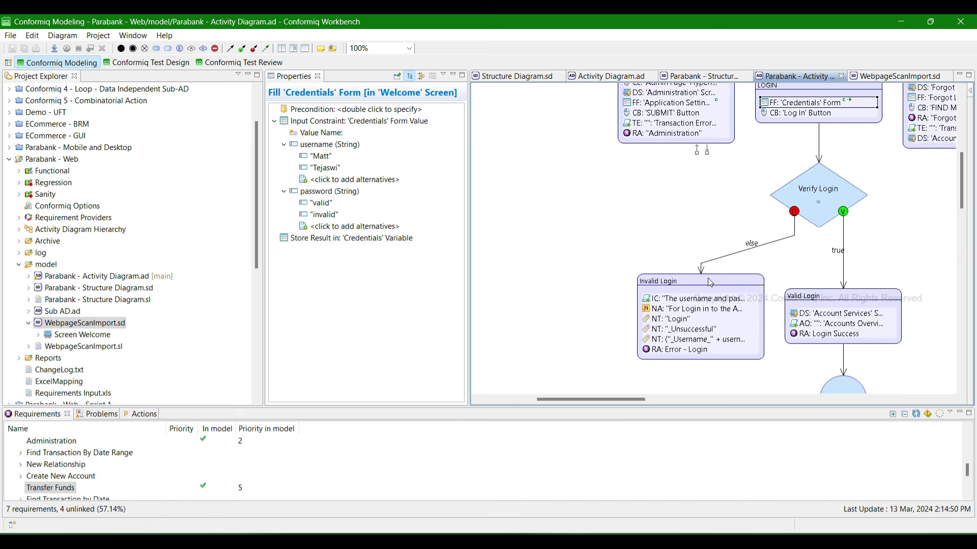
left_click(811, 184)
left_click(756, 247)
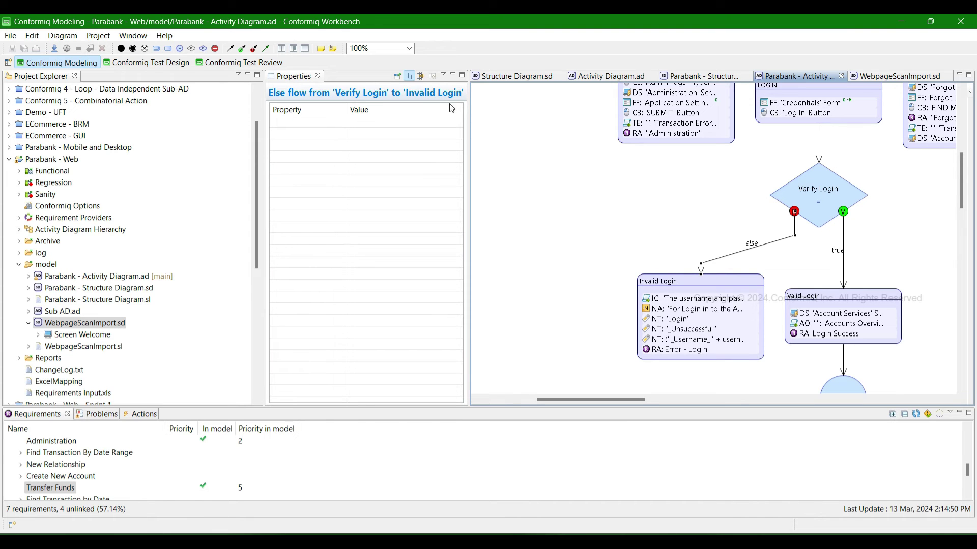
left_click(163, 63)
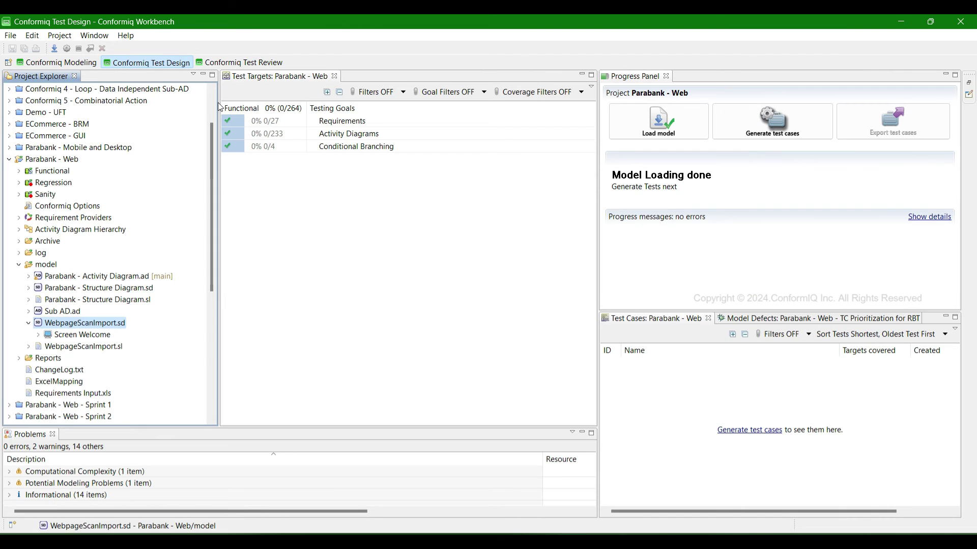
- Expand the Requirements targets, generate the test cases and show the detailed generation messages
left_click(342, 121)
left_click(312, 120)
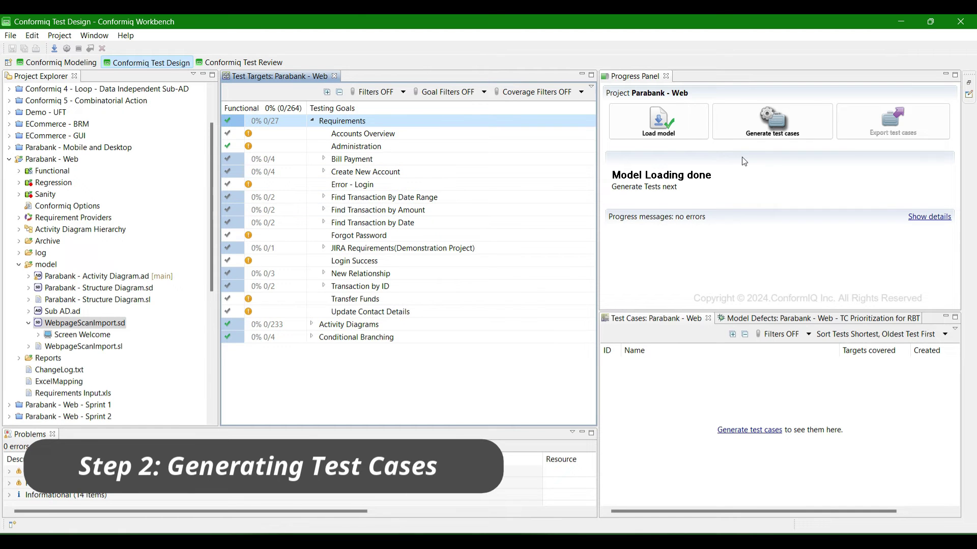
left_click(769, 126)
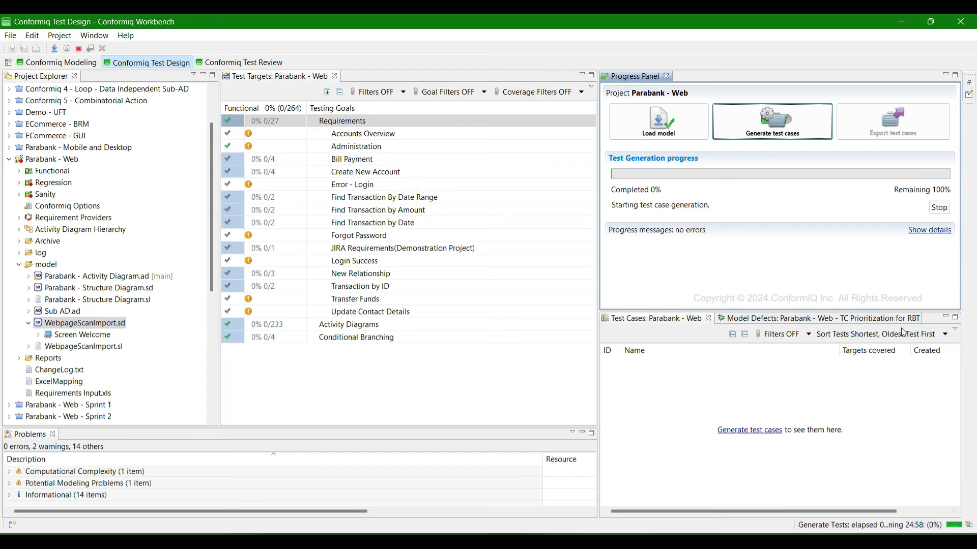
left_click(930, 229)
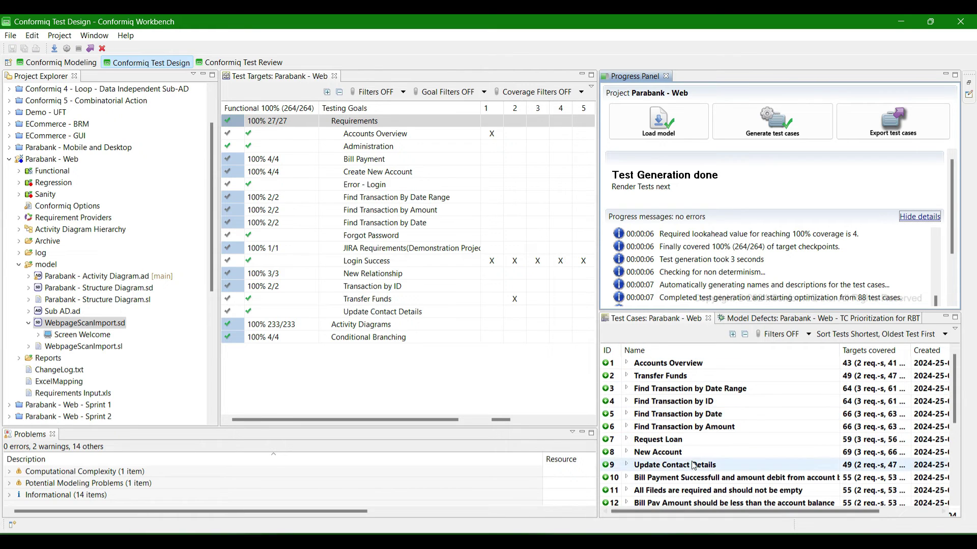
- Widen Test Targets, expand the Activity Diagrams coverage, and expand the Functional configuration's scripters
scroll(694, 465, "down", 4)
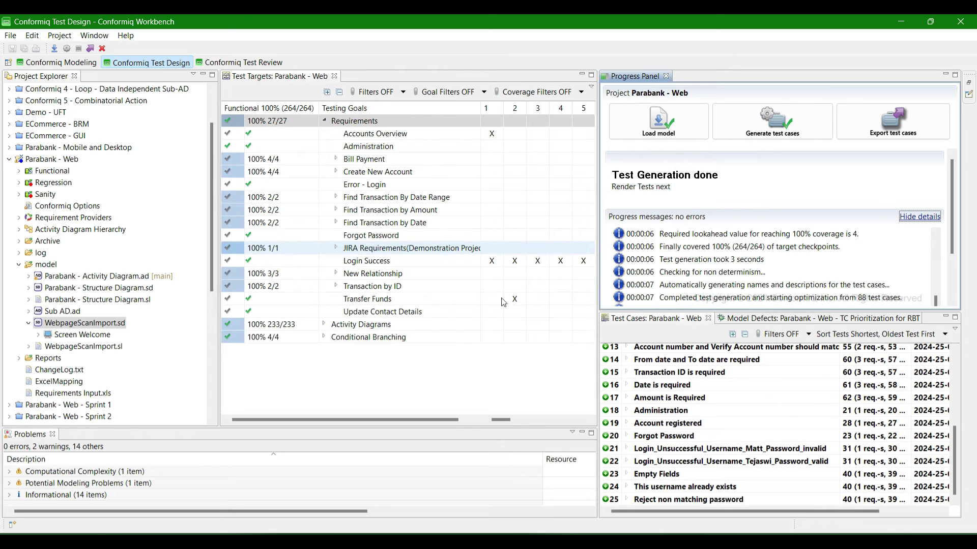
left_click_drag(598, 288, 661, 288)
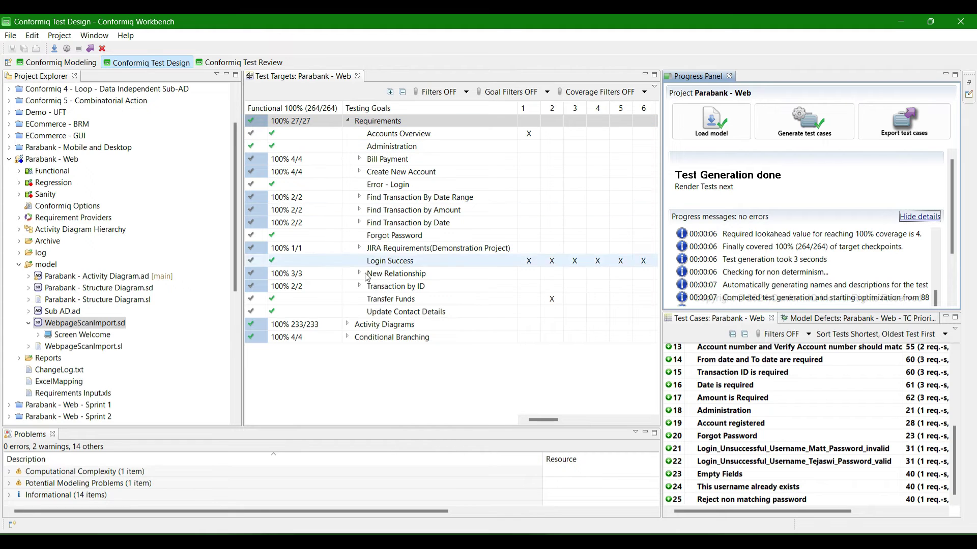
left_click(347, 325)
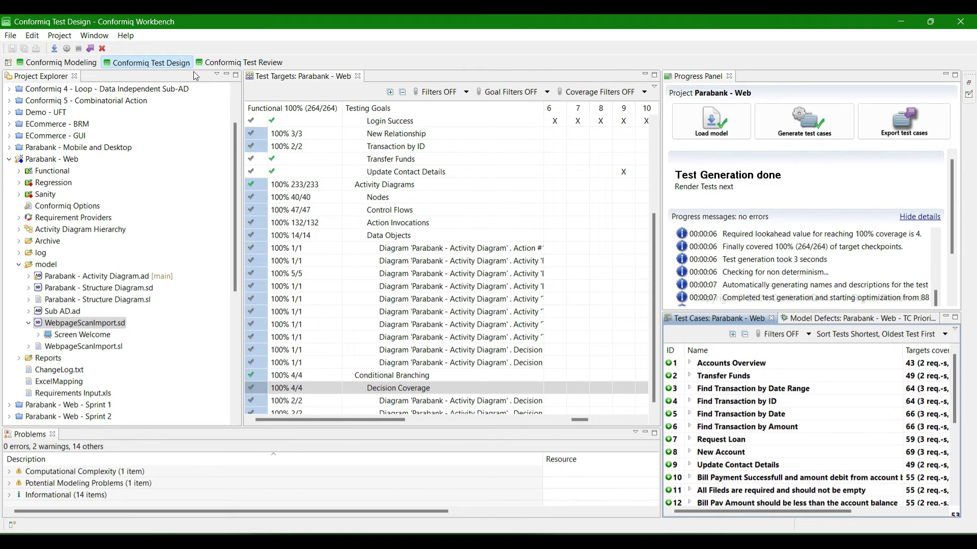
left_click(19, 171)
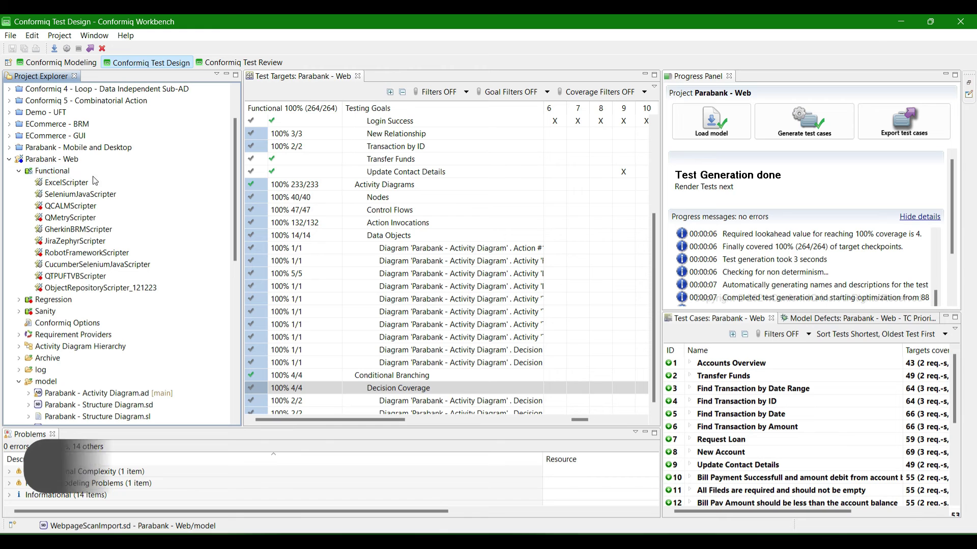
right_click(59, 171)
mouse_move(86, 181)
left_click(277, 198)
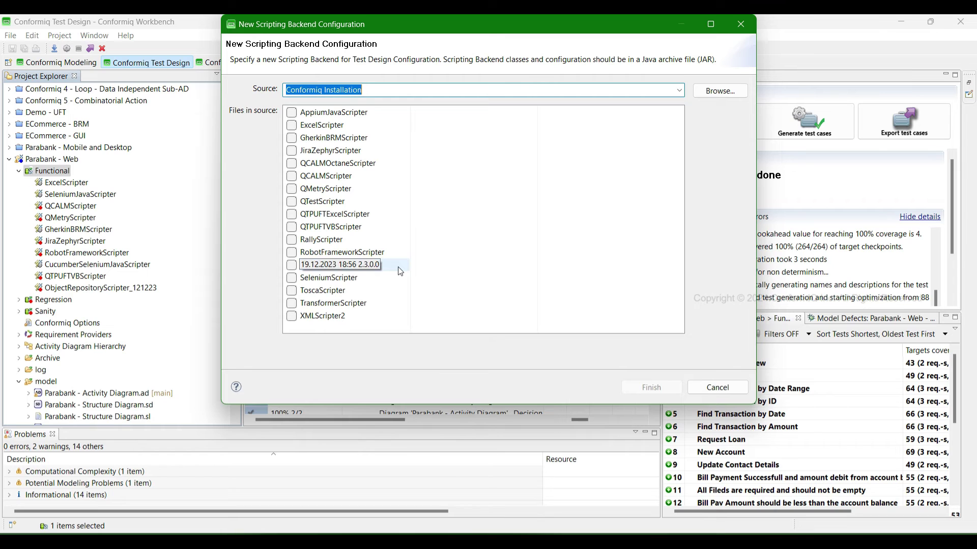
left_click(717, 388)
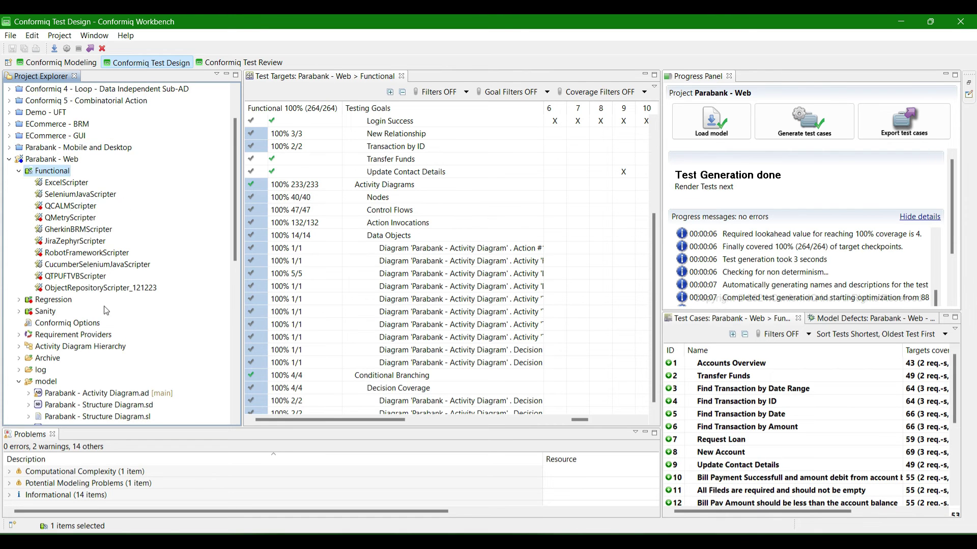
scroll(107, 311, "down", 8)
scroll(118, 322, "up", 2)
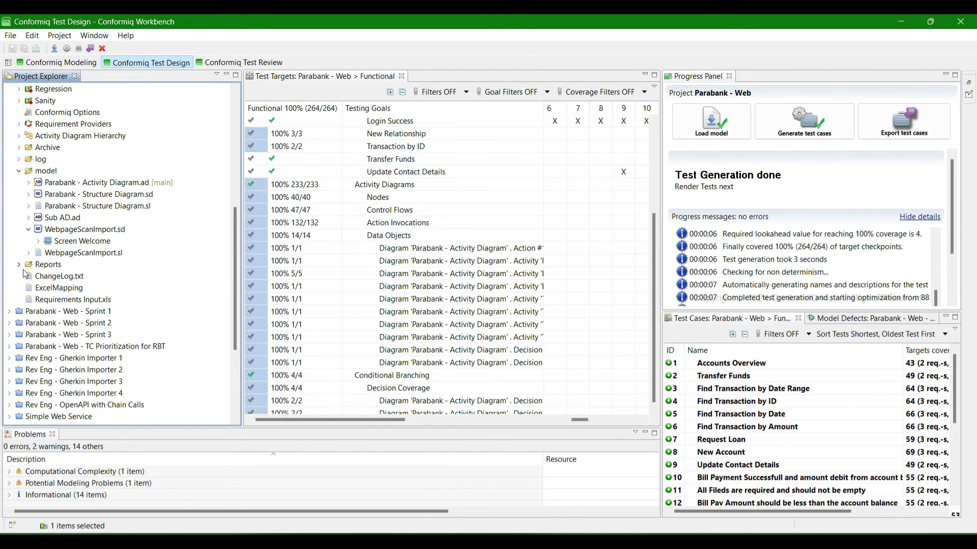
- Export the test cases and open ExcelTestSuite.xls from Test Cases > Functional
left_click(901, 130)
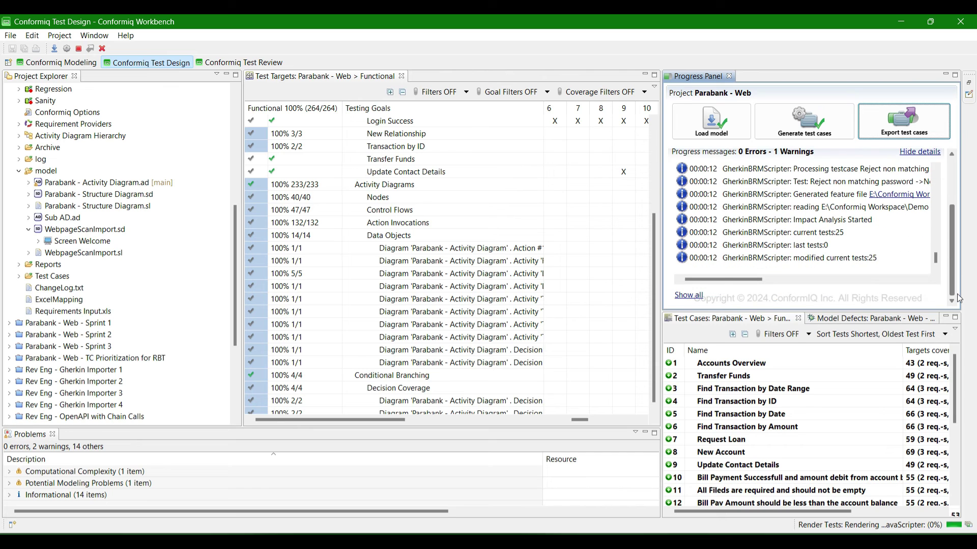
double_click(30, 279)
double_click(104, 289)
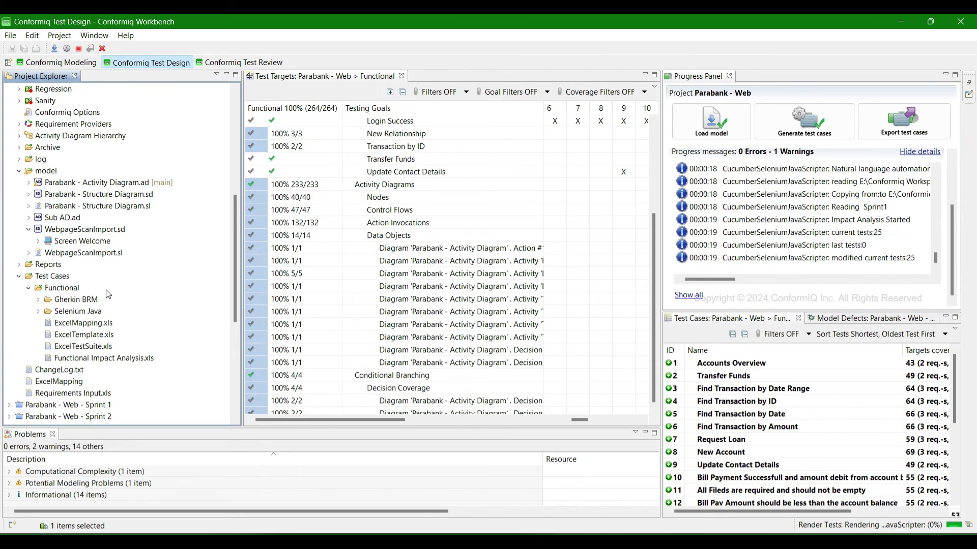
left_click(66, 359)
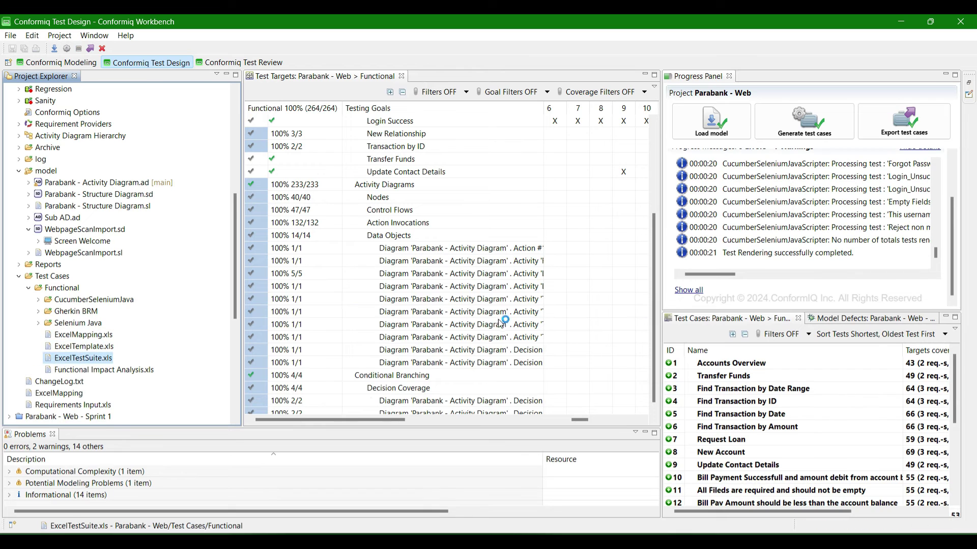
left_click(504, 312)
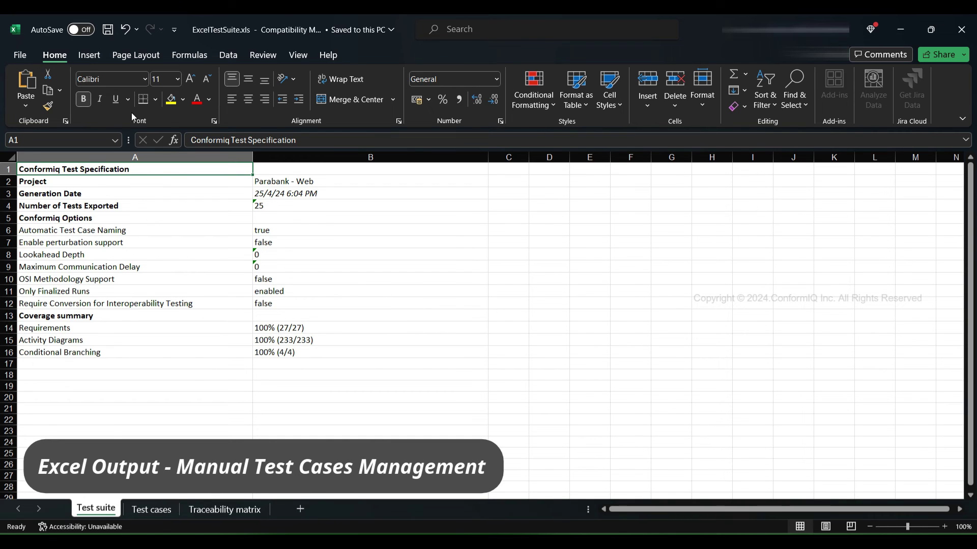
- Review the Test suite sheet's generation date, Conformiq option values and coverage percentages
left_click(282, 198)
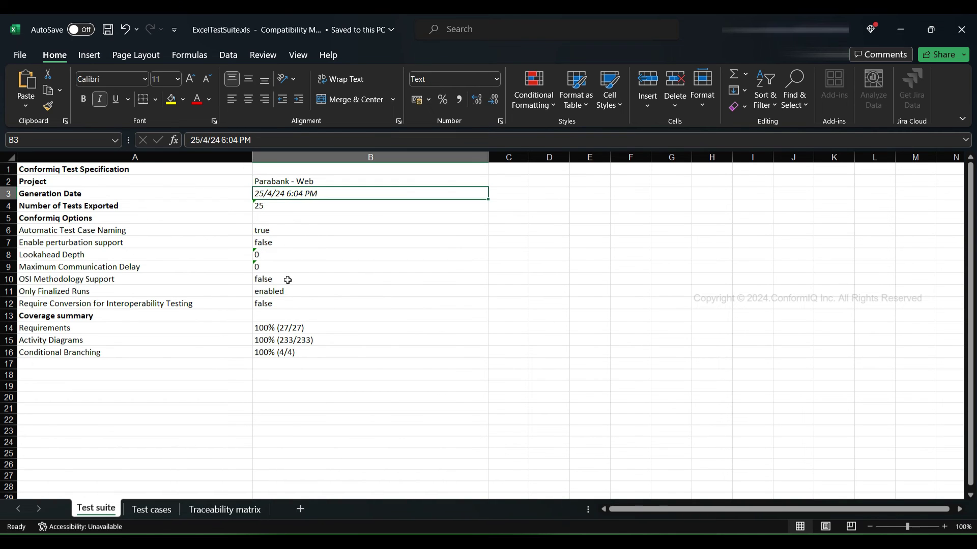
left_click_drag(266, 238, 284, 291)
left_click_drag(286, 329, 287, 352)
- On Test cases, collapse to titles, review Test case 1's Accounts Overview steps, then open Traceability matrix
left_click(151, 509)
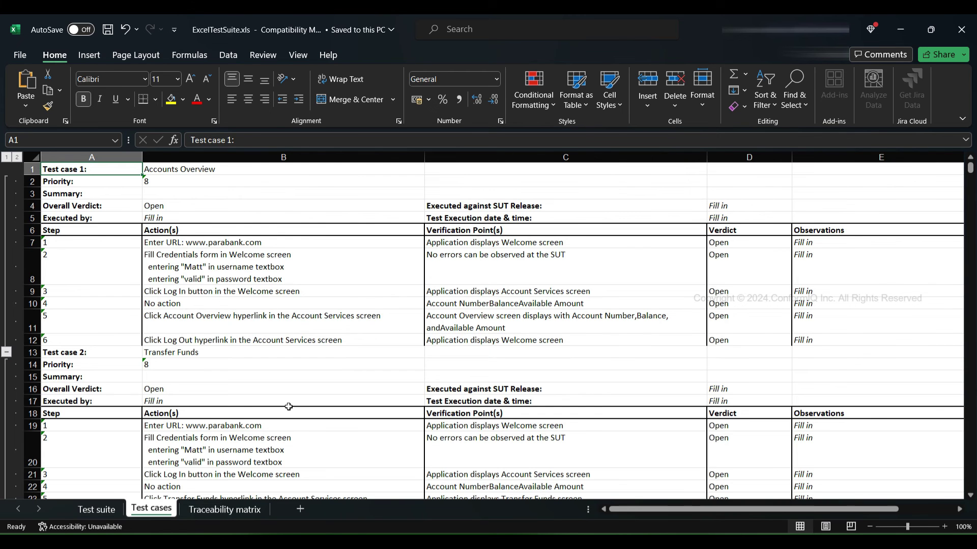
left_click(7, 158)
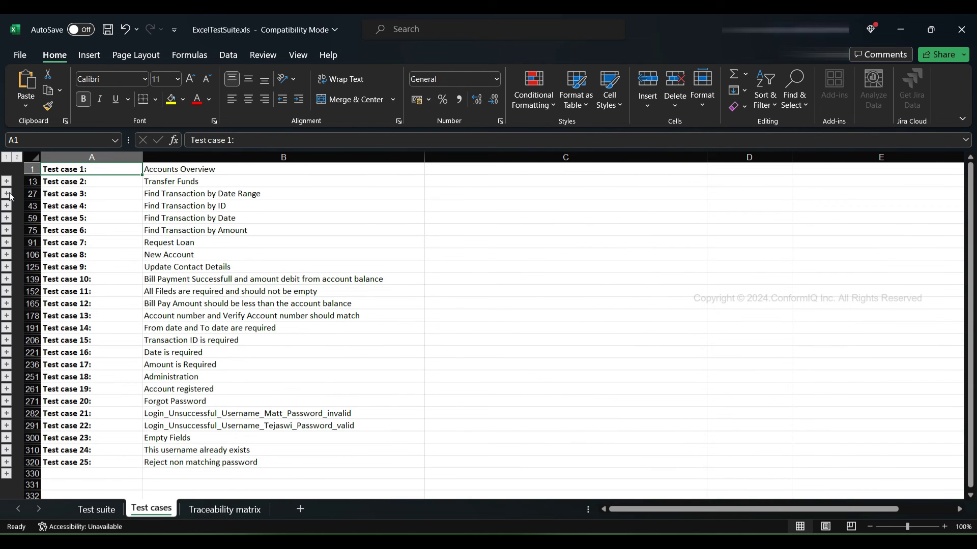
left_click(7, 181)
left_click_drag(202, 243, 204, 322)
left_click_drag(507, 243, 513, 338)
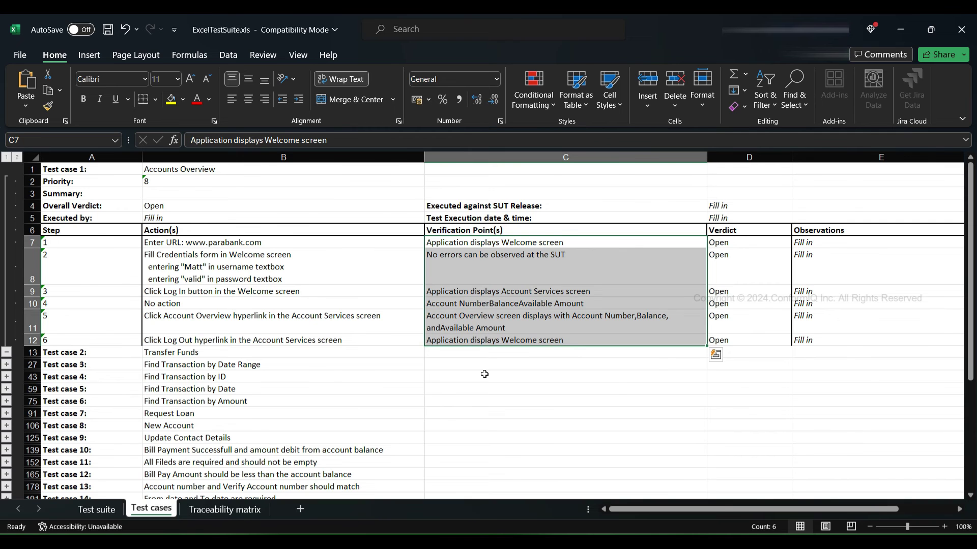
key("ctrl+Page_Down")
scroll(105, 383, "down", 6)
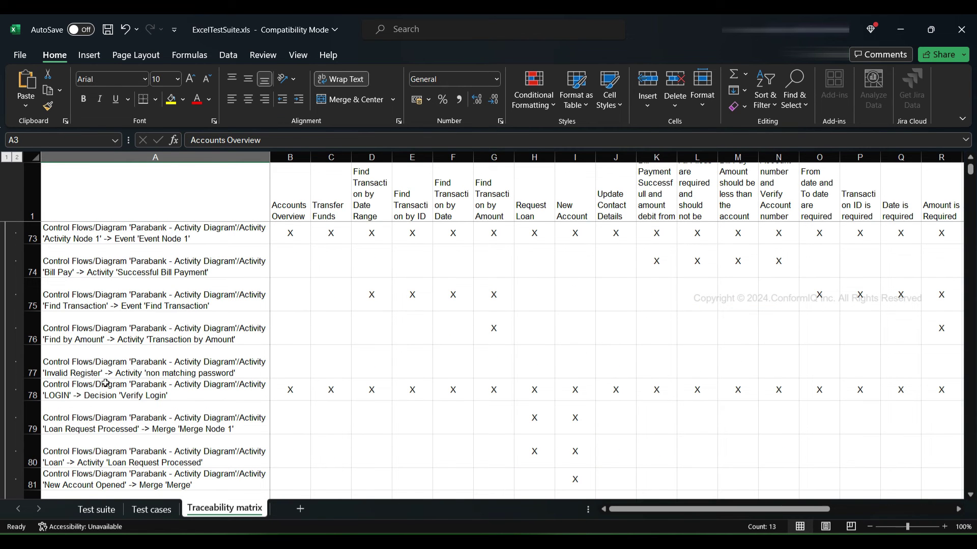
- Select D74:O80 in the Traceability matrix to see which test cases cover control flows 74–80
left_click_drag(385, 268, 828, 442)
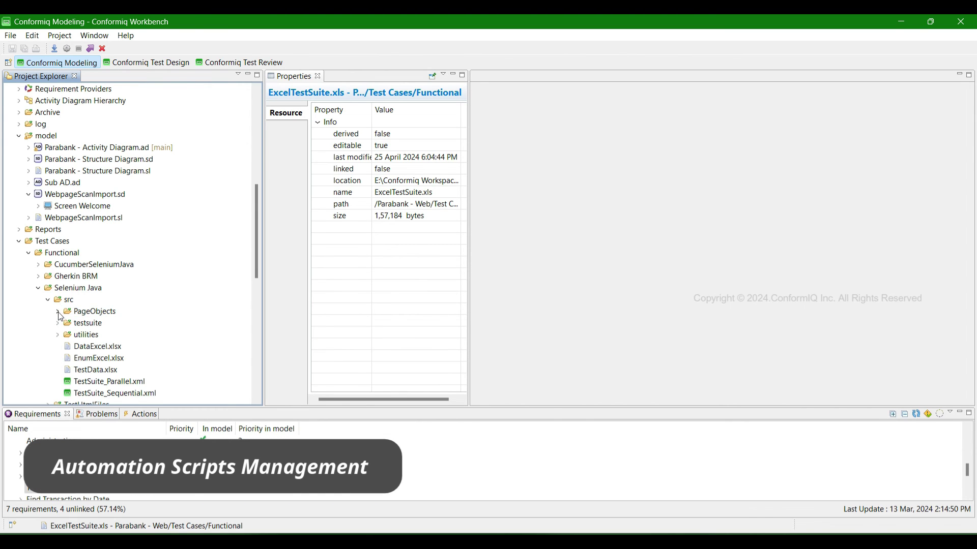
- Open Welcome_Page.java from the PageObjects folder and skim its code
left_click(57, 312)
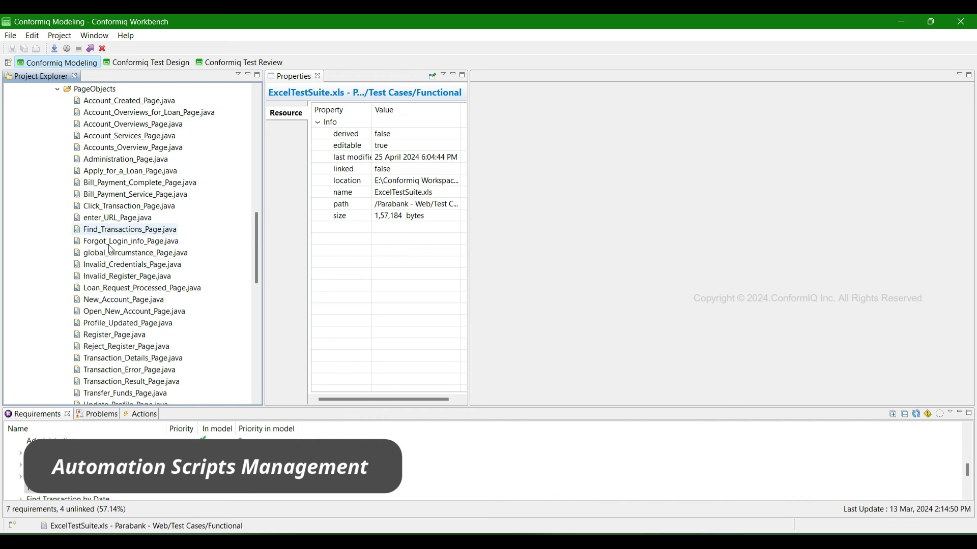
scroll(117, 229, "down", 3)
double_click(119, 312)
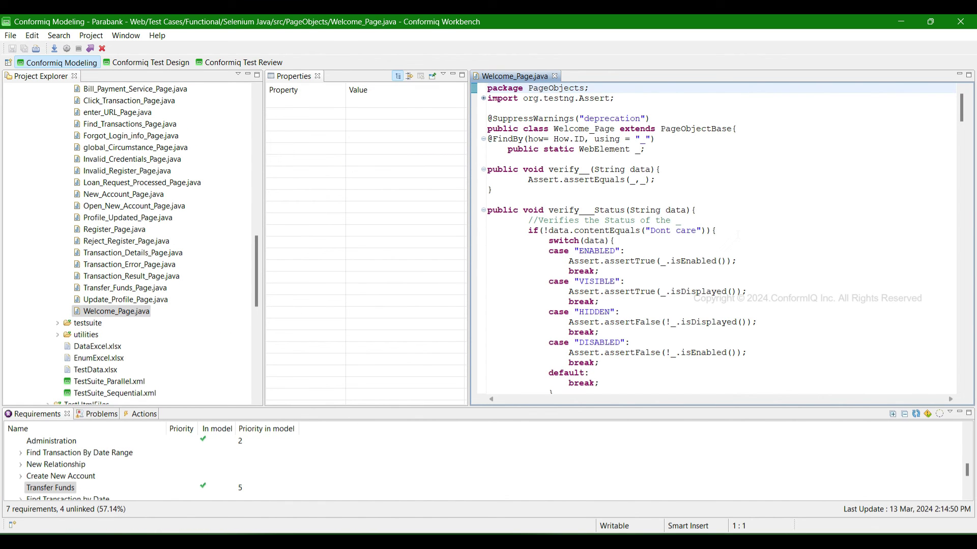
scroll(721, 236, "down", 4)
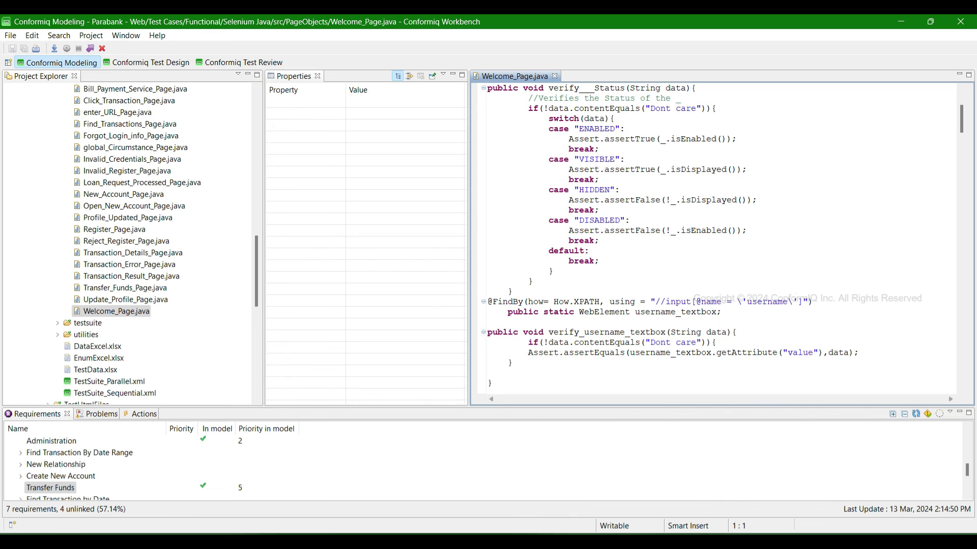
left_click_drag(523, 302, 812, 301)
scroll(712, 236, "down", 5)
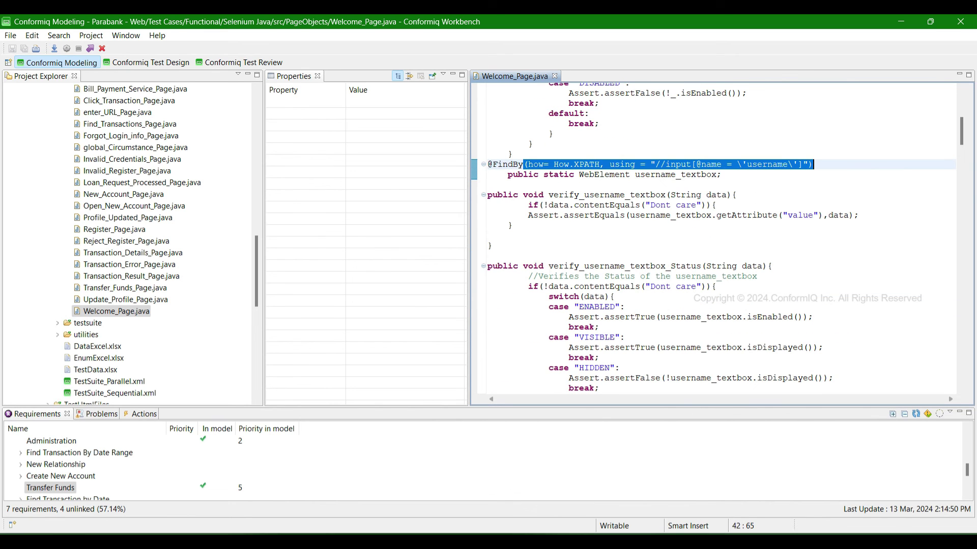
- Highlight the username textbox's status check method and the lines that fill it
left_click_drag(544, 266, 601, 388)
scroll(601, 388, "down", 5)
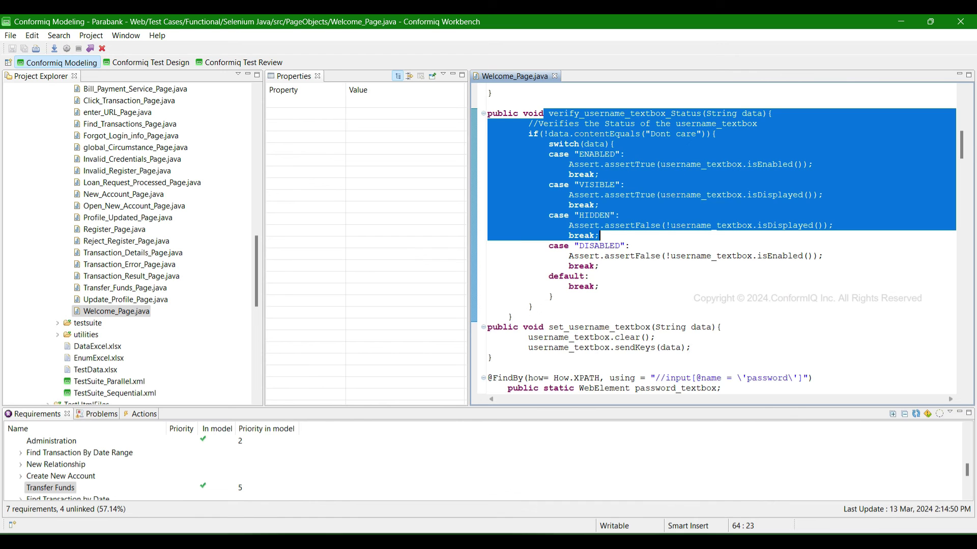
left_click_drag(691, 347, 476, 340)
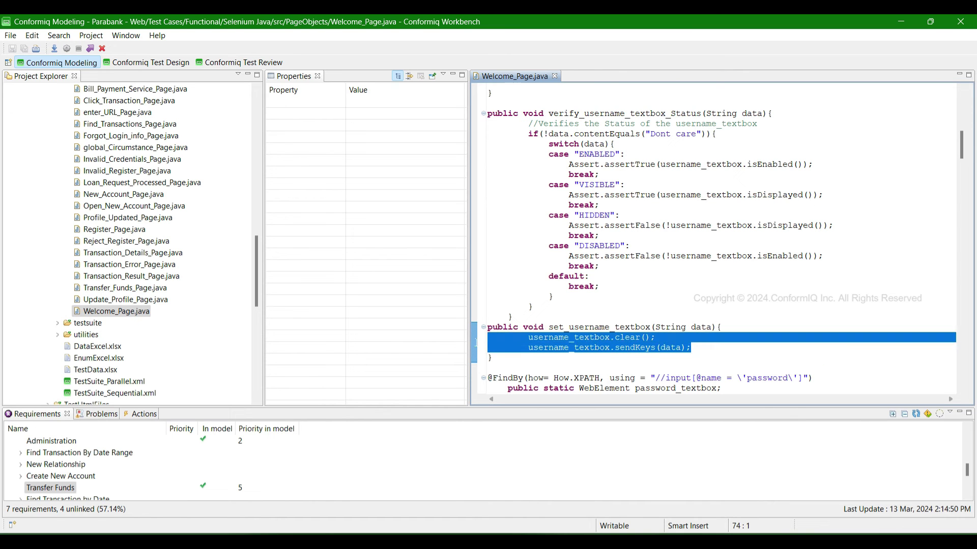
scroll(639, 281, "down", 3)
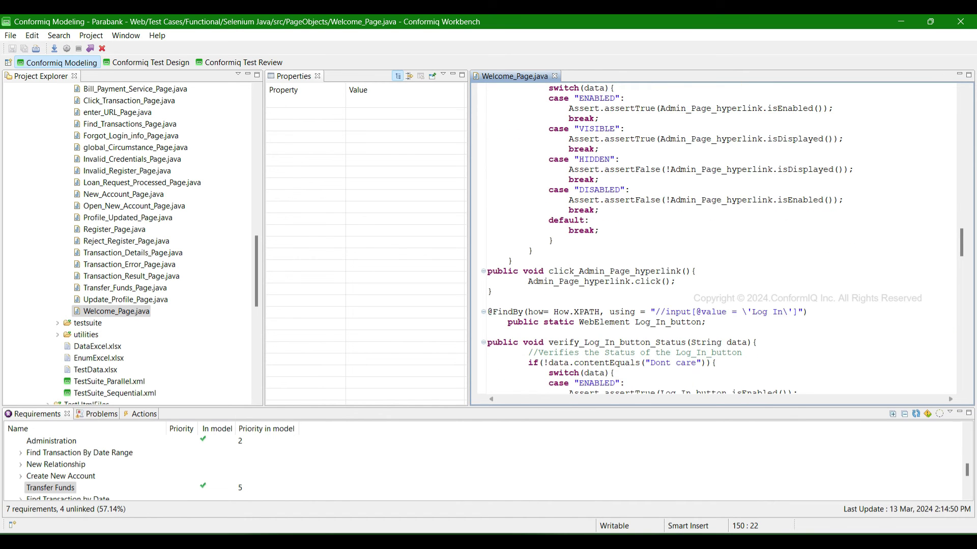
left_click_drag(677, 282, 507, 282)
scroll(714, 271, "up", 8)
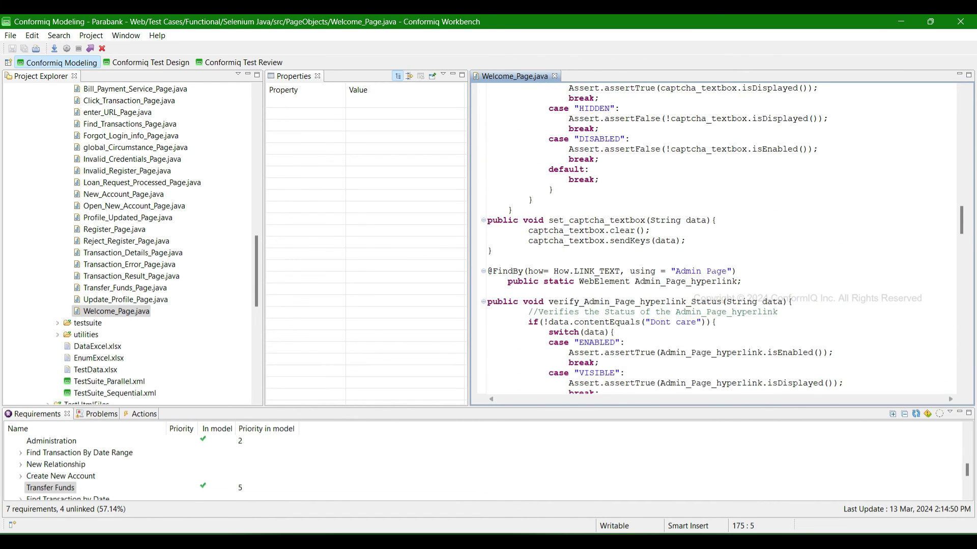
scroll(714, 273, "up", 3)
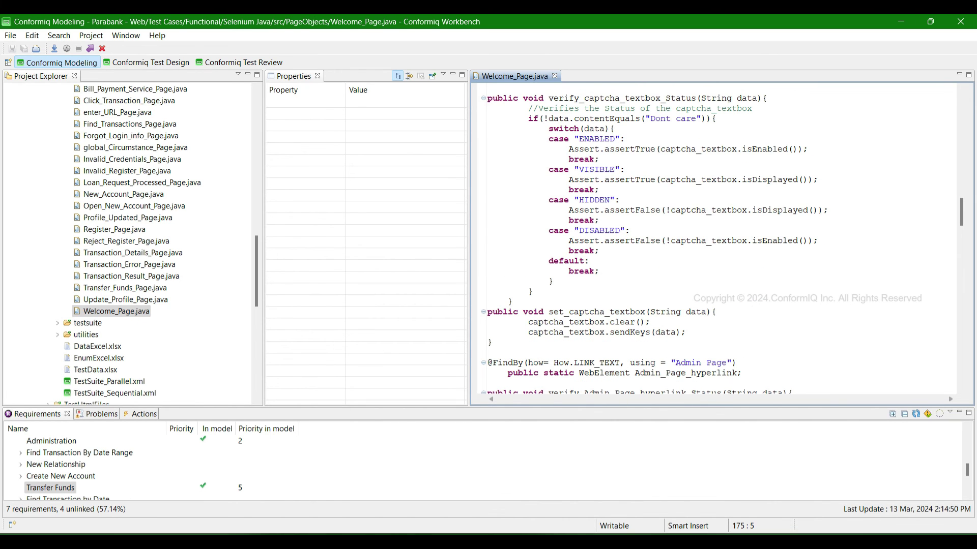
scroll(714, 274, "up", 15)
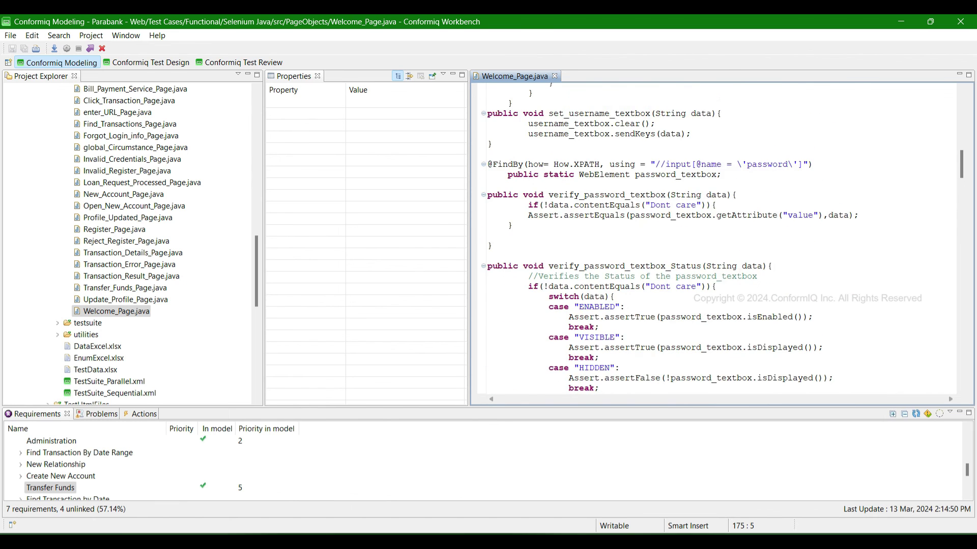
scroll(714, 239, "up", 4)
left_click_drag(812, 287, 487, 287)
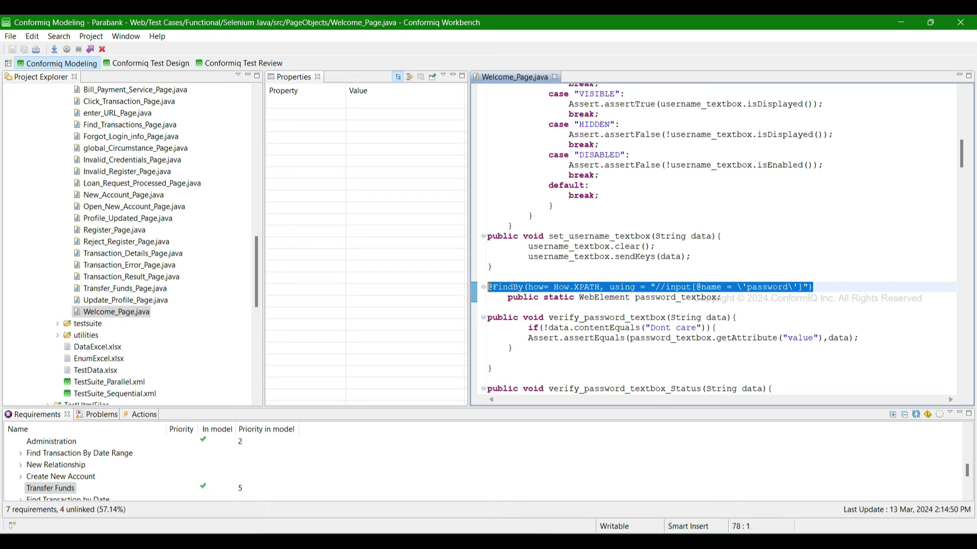
left_click_drag(554, 287, 812, 287)
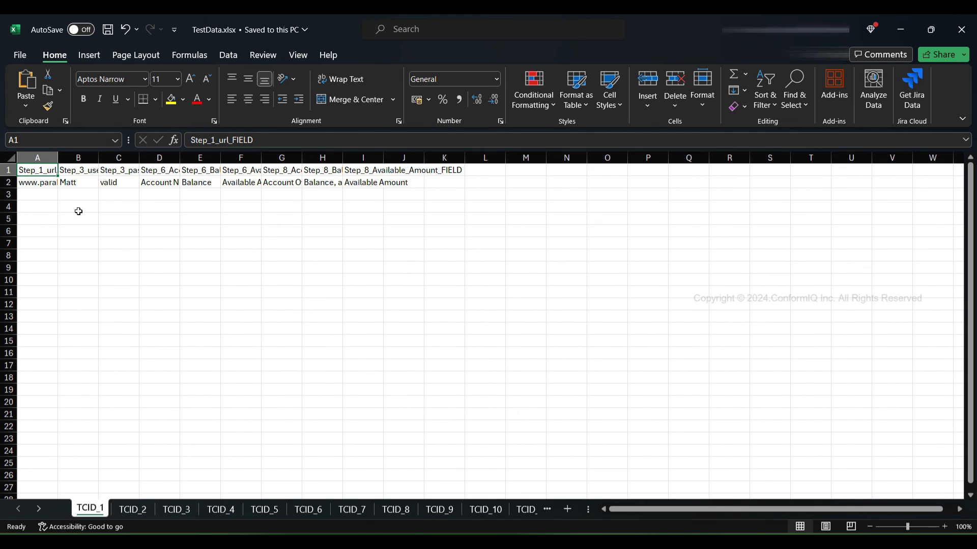
- Autofit columns A–C of TCID_1, select the B1:C2 username and password data, return to Workbench
left_click(76, 181)
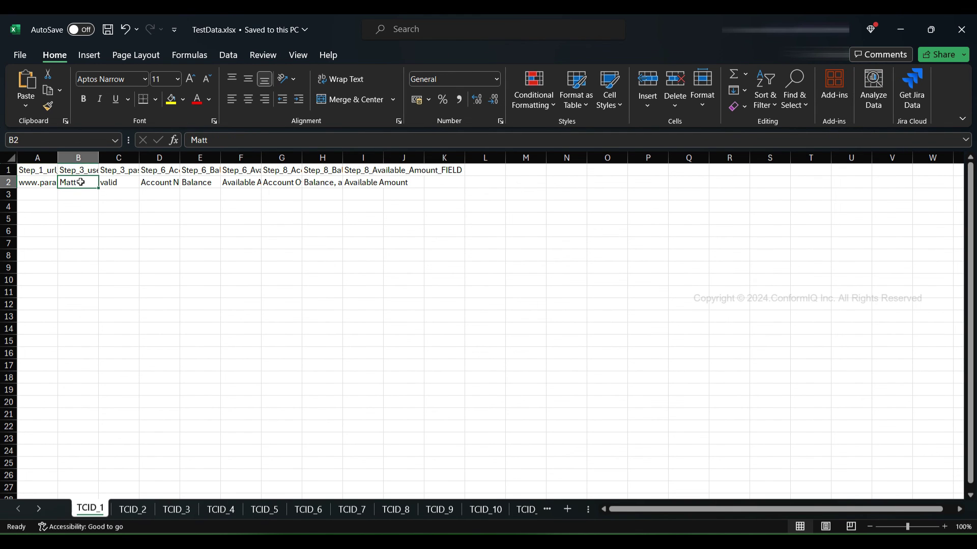
double_click(57, 155)
double_click(137, 158)
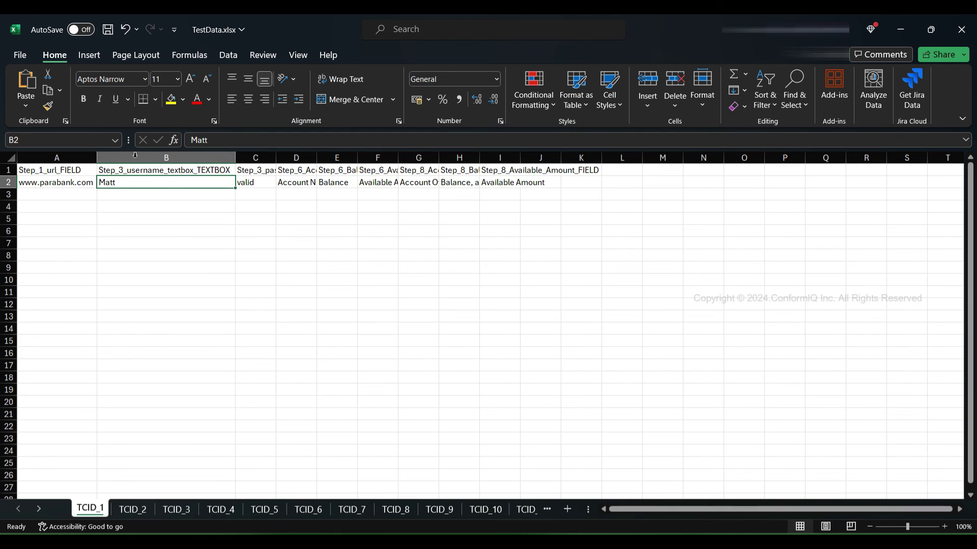
double_click(278, 158)
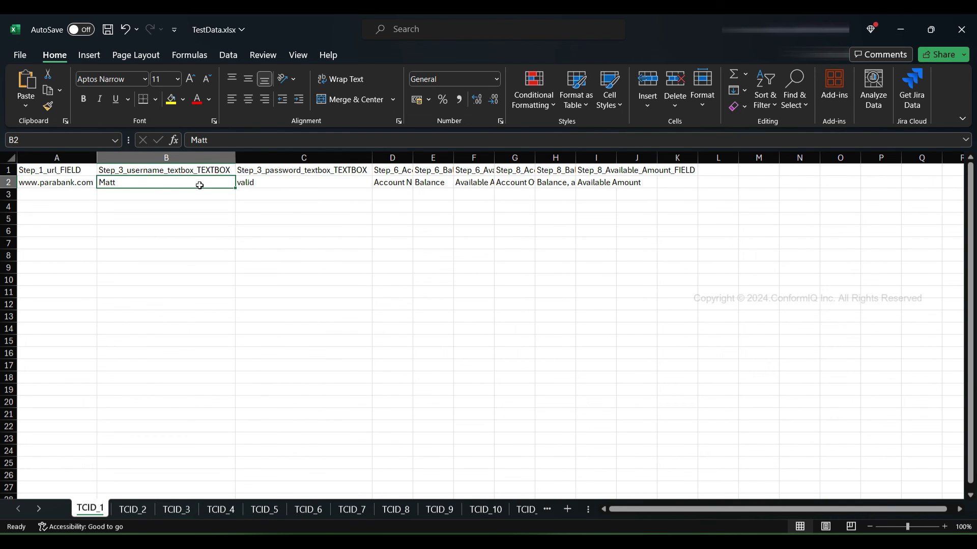
left_click_drag(175, 183, 315, 173)
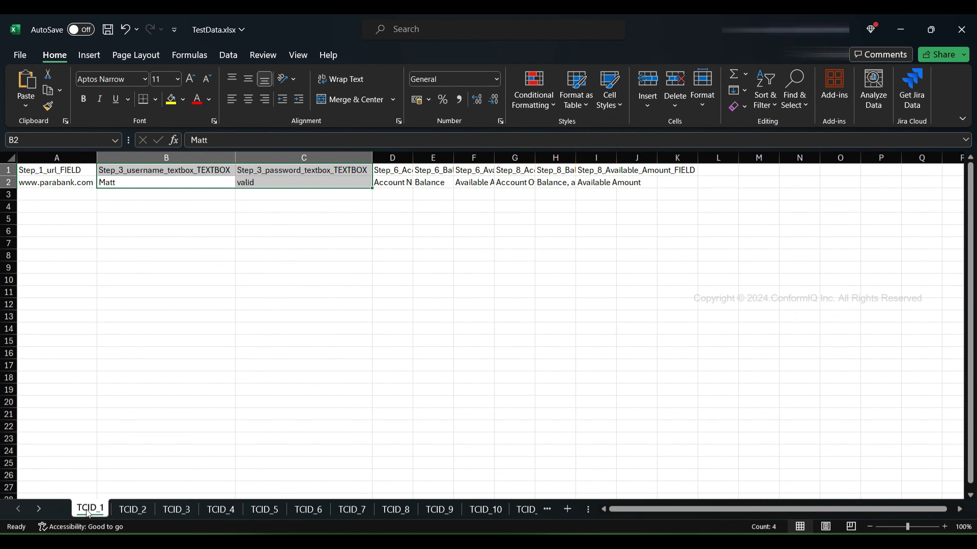
key("alt+Tab")
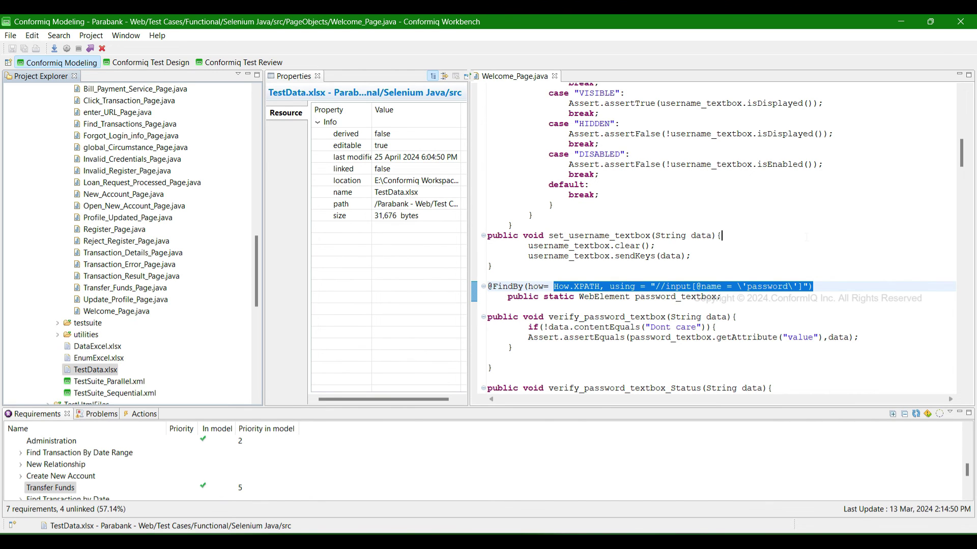
- Expand the testsuite folder and open the Administration.java test case
left_click(807, 238)
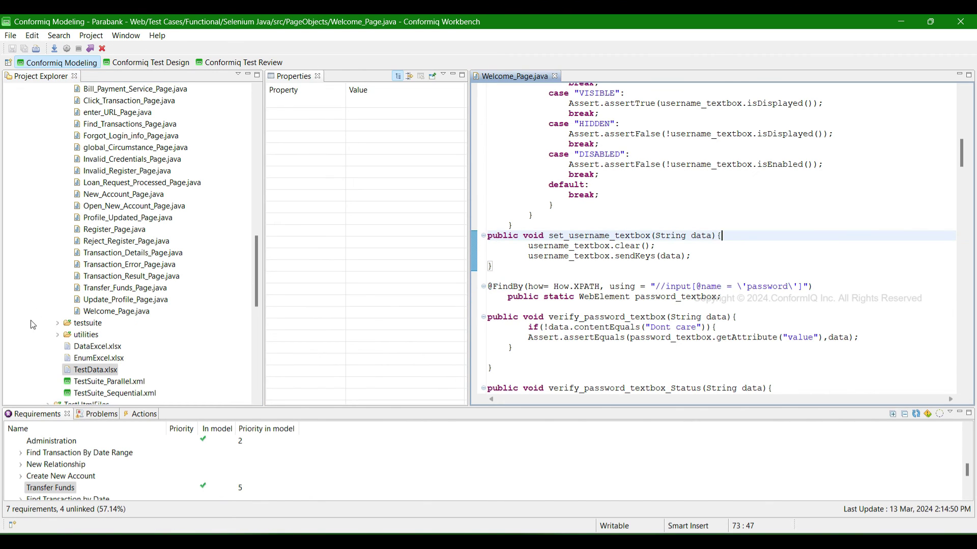
left_click(57, 324)
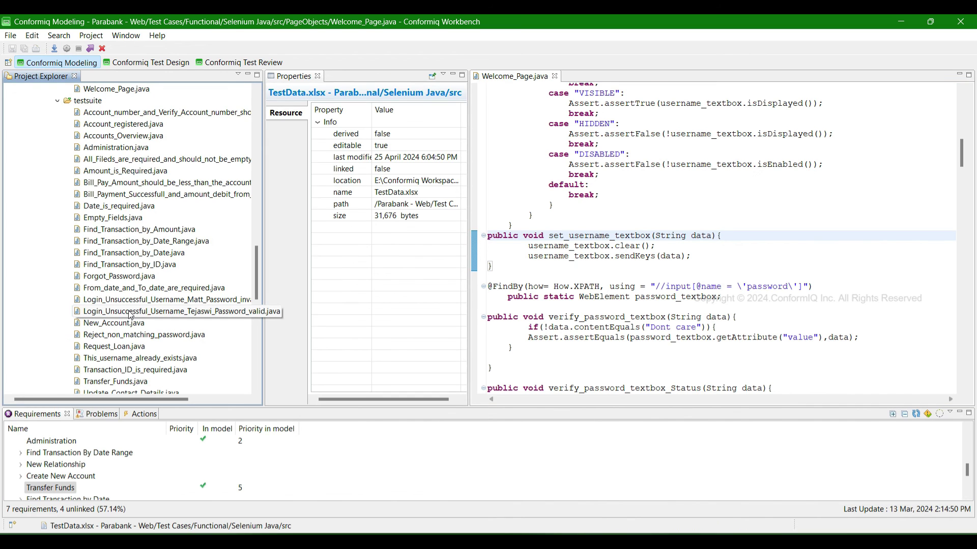
scroll(96, 152, "down", 3)
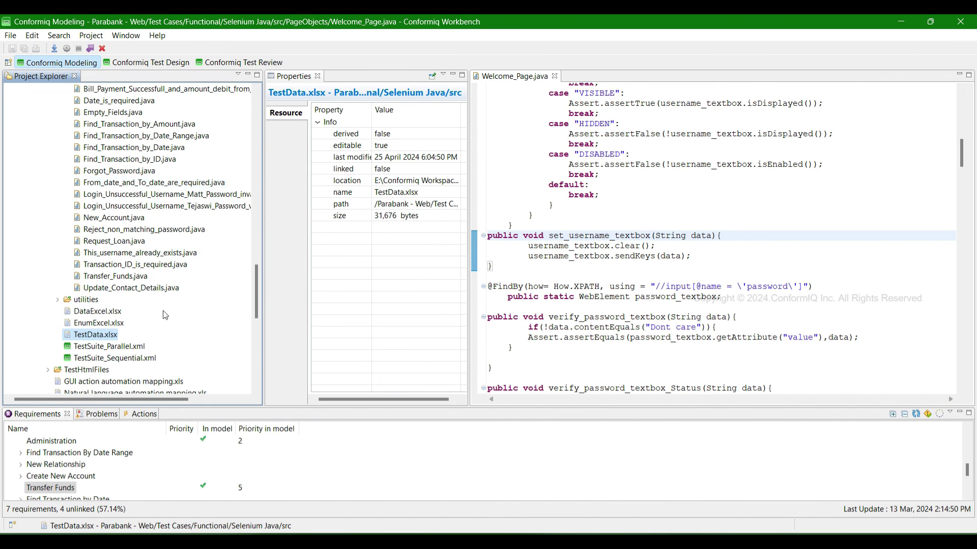
scroll(152, 236, "up", 6)
double_click(116, 252)
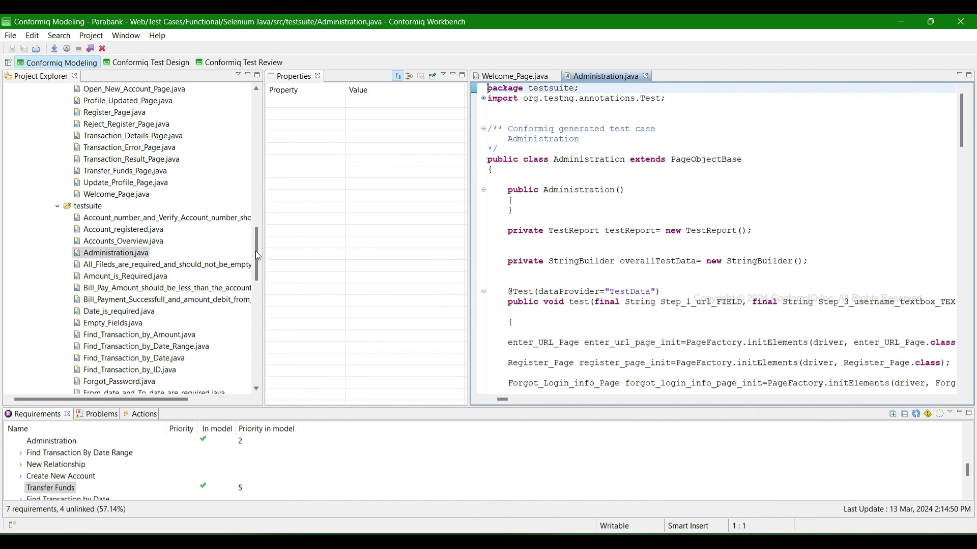
- Select the code for Administration.java test steps 1 and 2, then collapse the testsuite folder
scroll(712, 239, "down", 20)
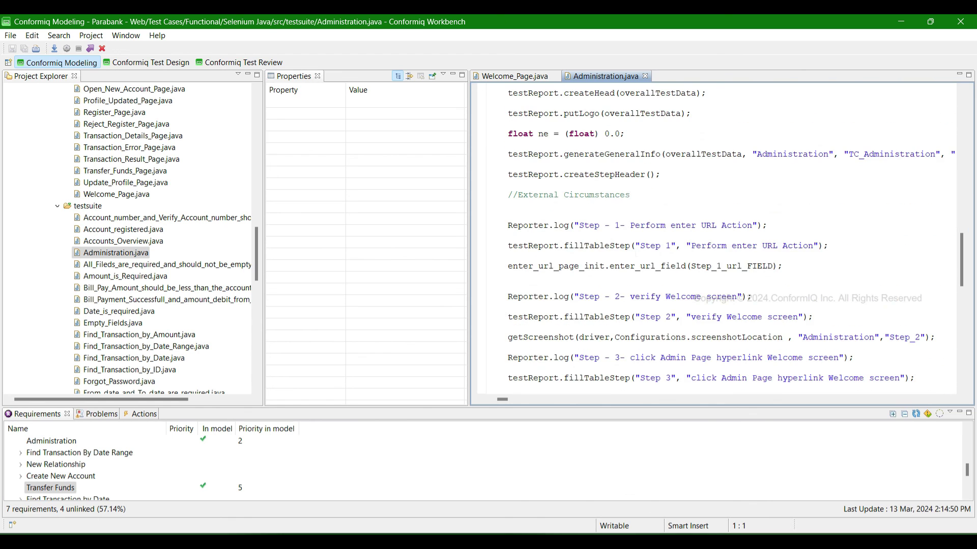
left_click_drag(585, 225, 854, 337)
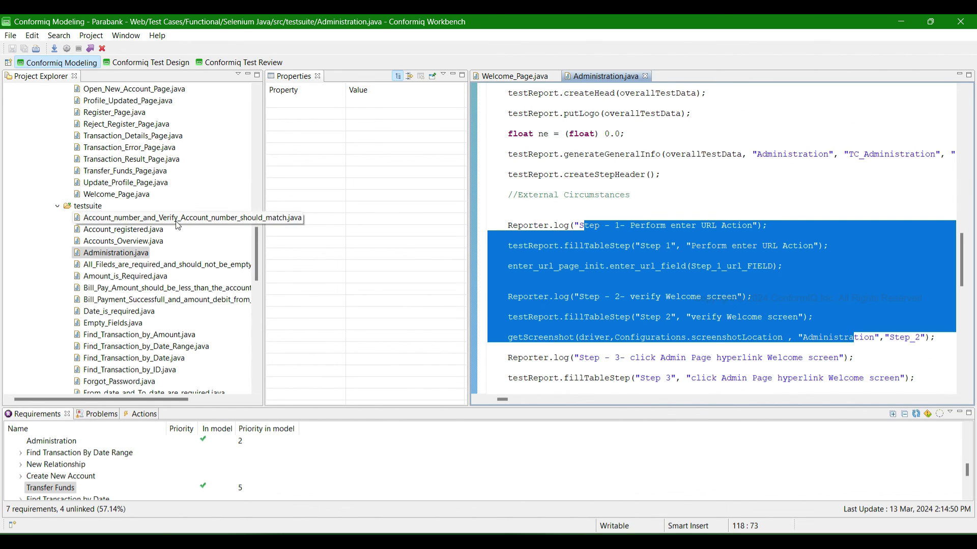
double_click(74, 208)
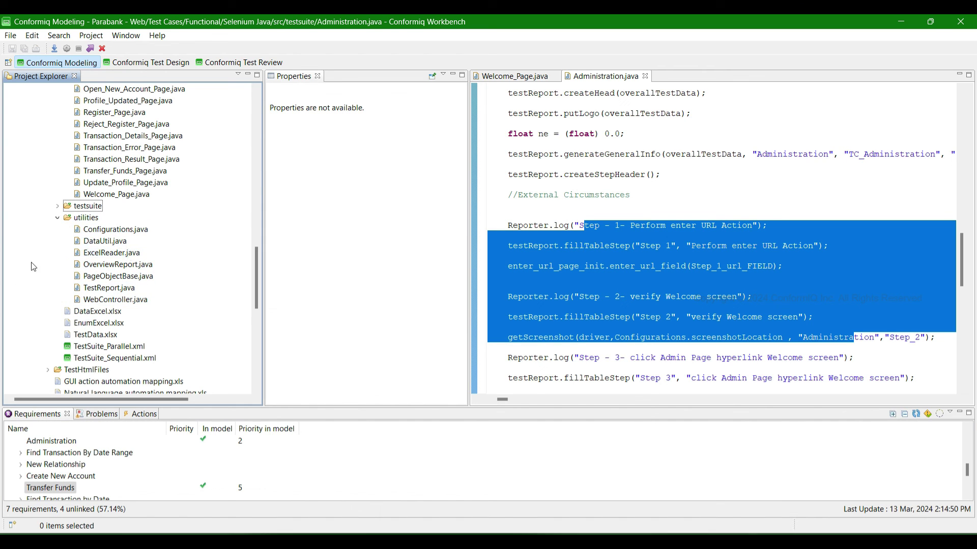
scroll(63, 285, "down", 2)
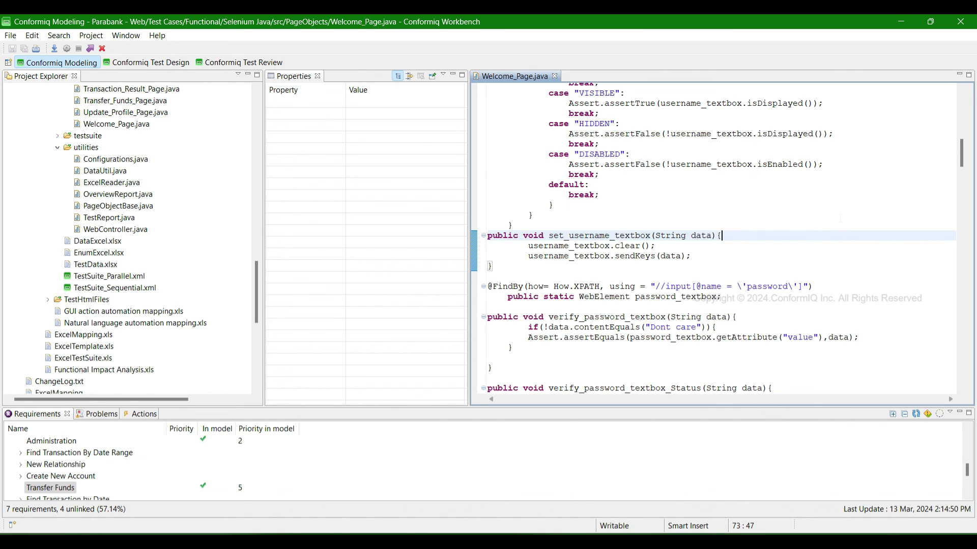
- Highlight the password field's locator expression in Welcome_Page.java
scroll(63, 292, "up", 15)
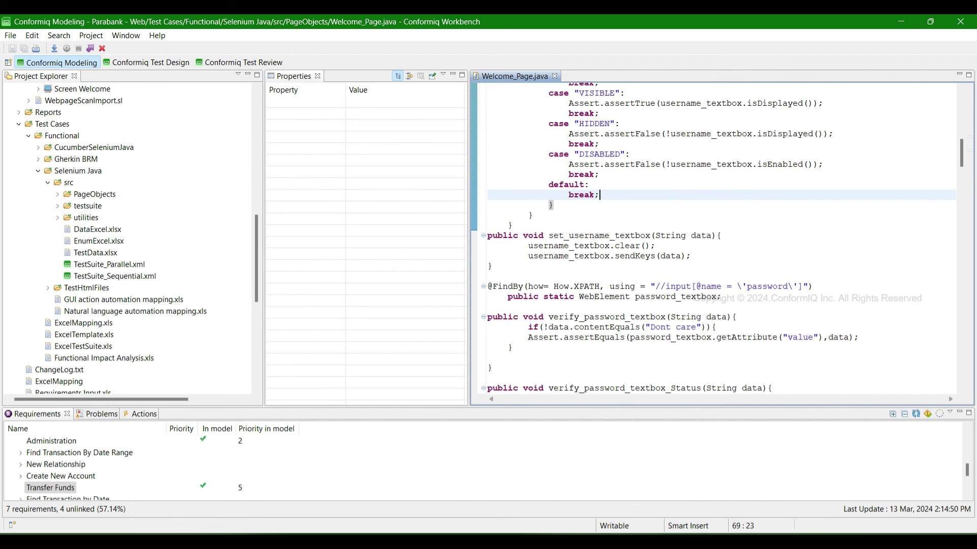
left_click_drag(589, 286, 814, 286)
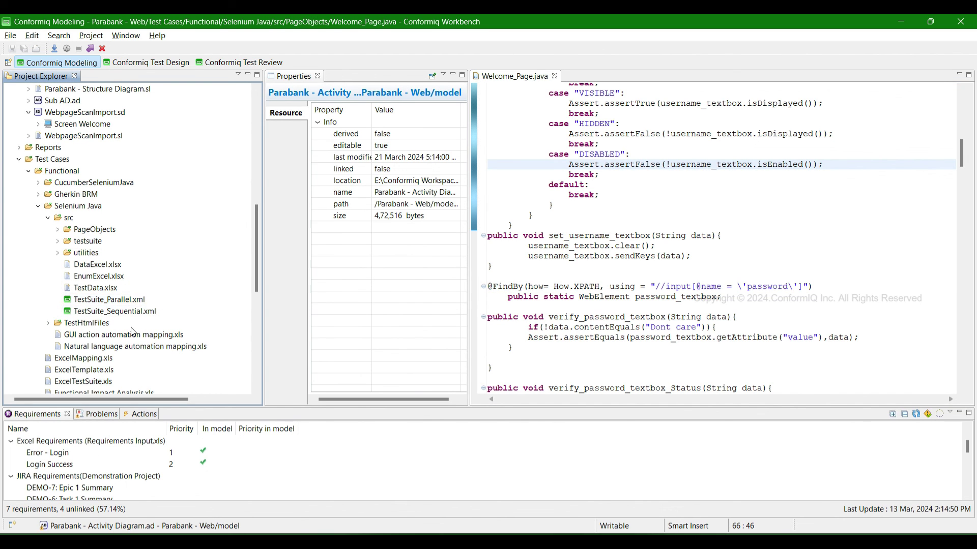
scroll(145, 240, "up", 7)
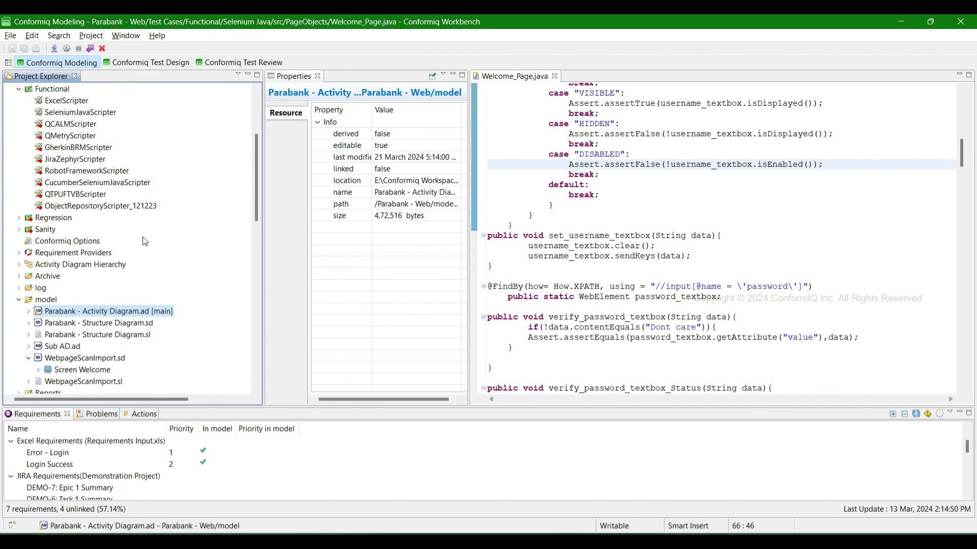
scroll(144, 241, "up", 4)
- Close Welcome_Page.java and open Car Booking.ad from the Car Booking Business Requirement Model
key("ctrl+w")
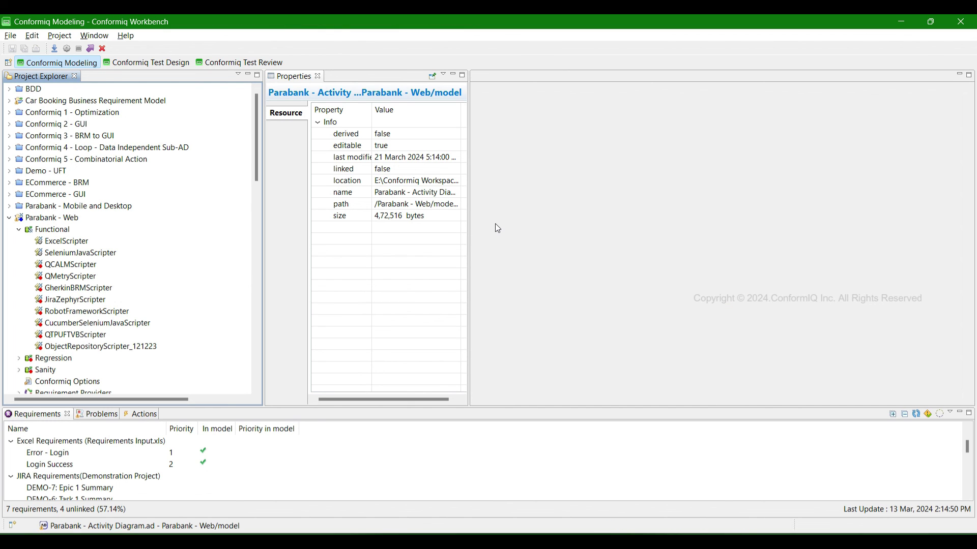
left_click(10, 101)
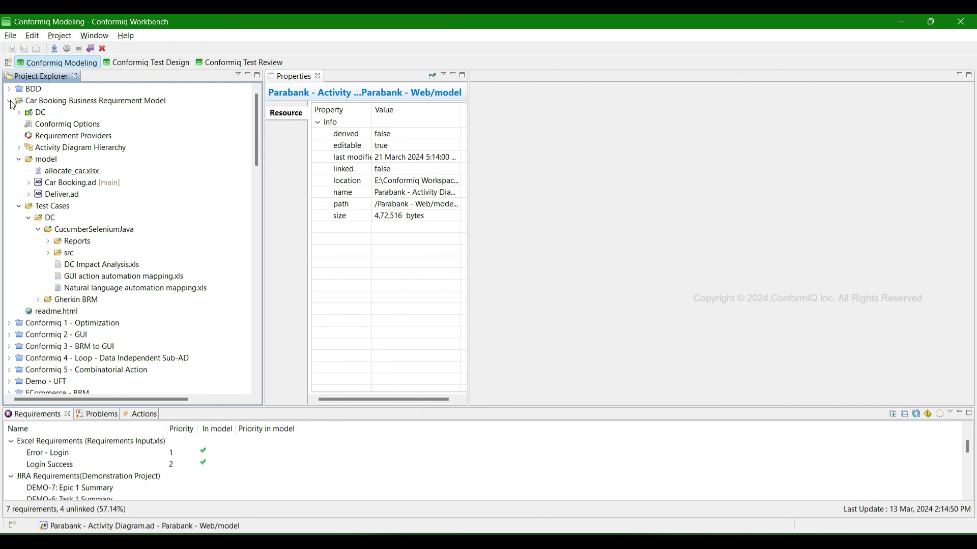
double_click(77, 182)
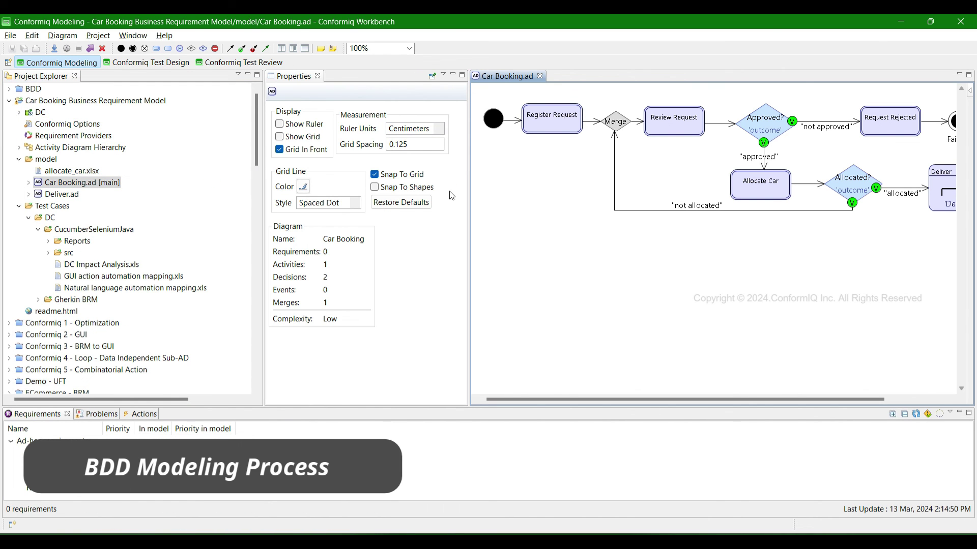
- Select Register Request and review its three When/Then business actions and the add-action options
left_click(537, 122)
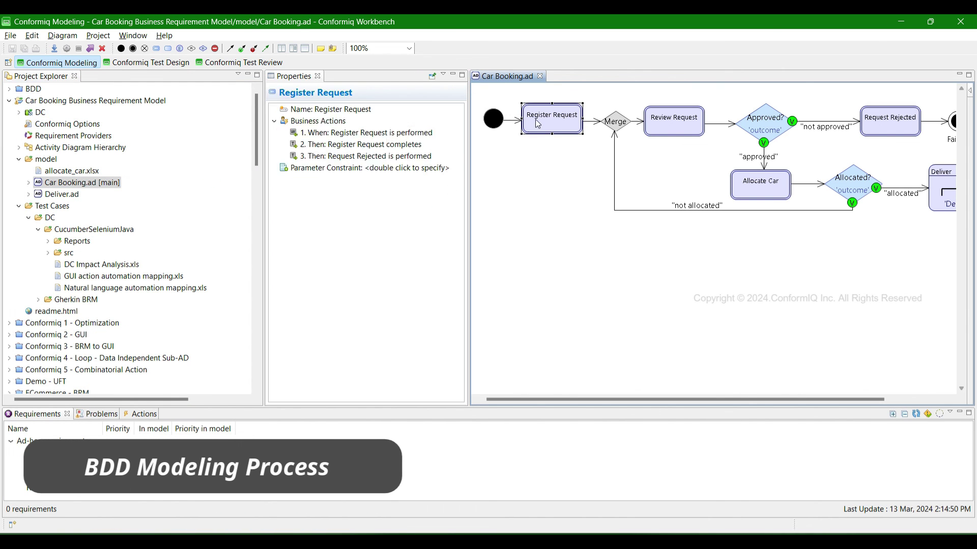
right_click(321, 124)
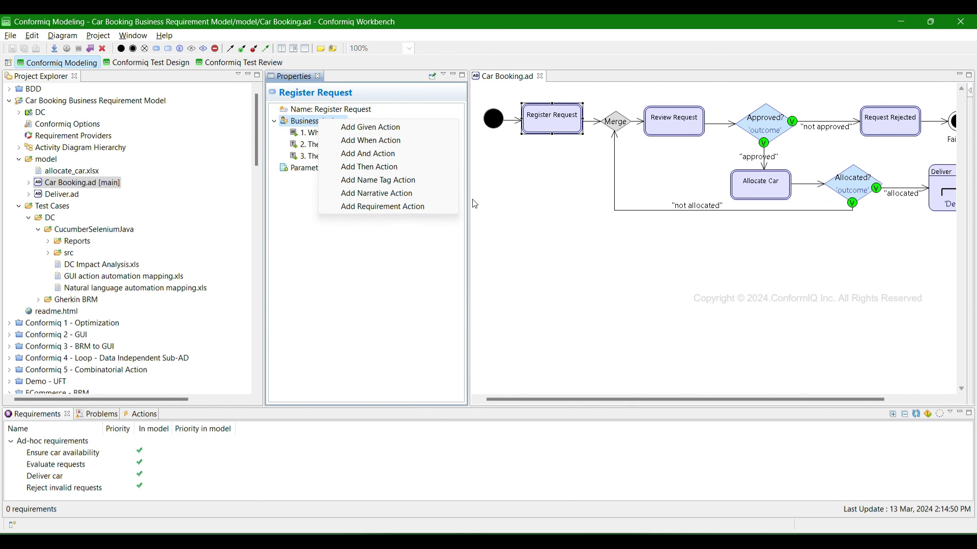
left_click(714, 169)
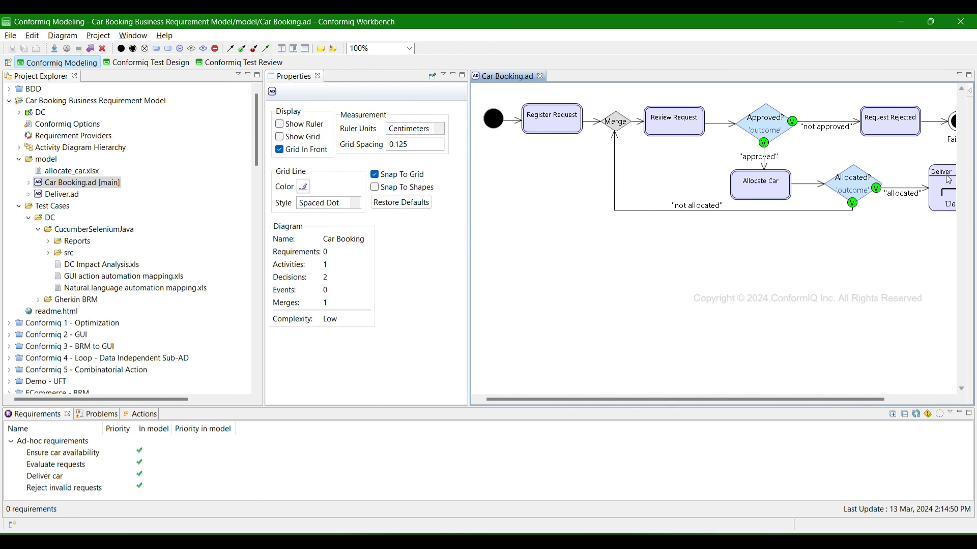
left_click(548, 123)
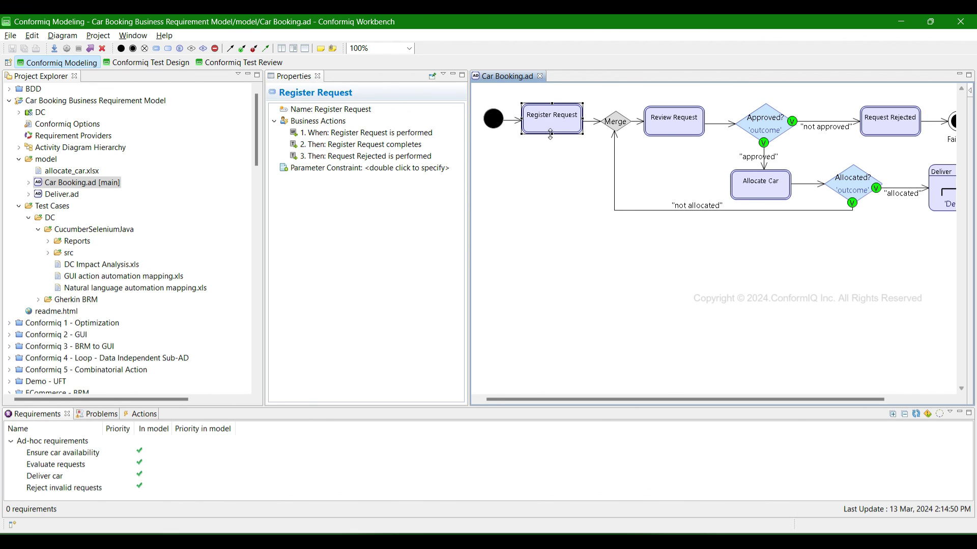
mouse_move(801, 143)
mouse_move(718, 253)
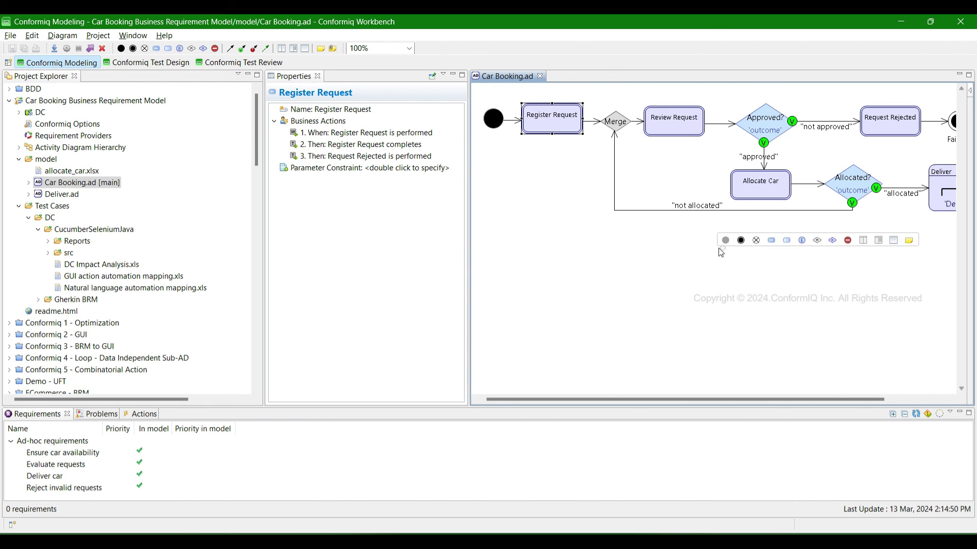
mouse_move(738, 271)
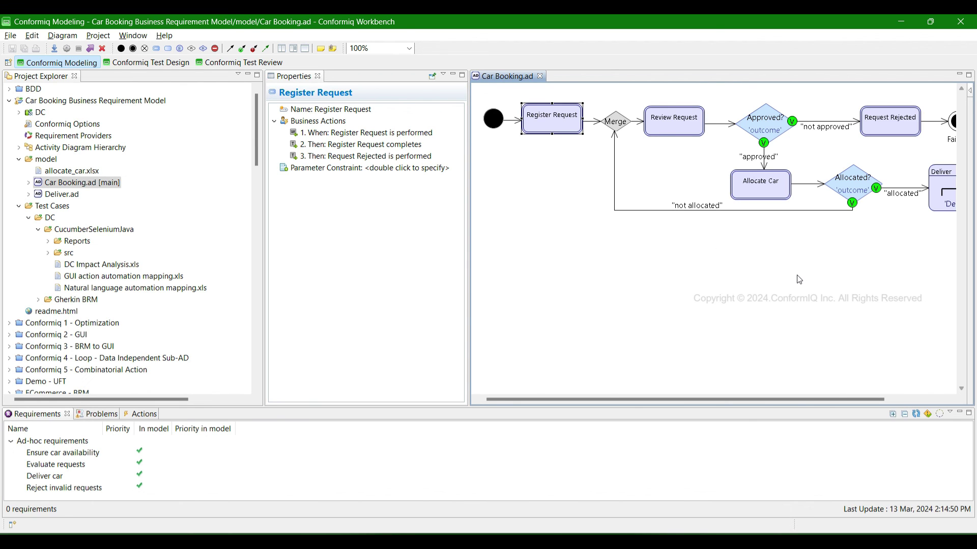
mouse_move(805, 269)
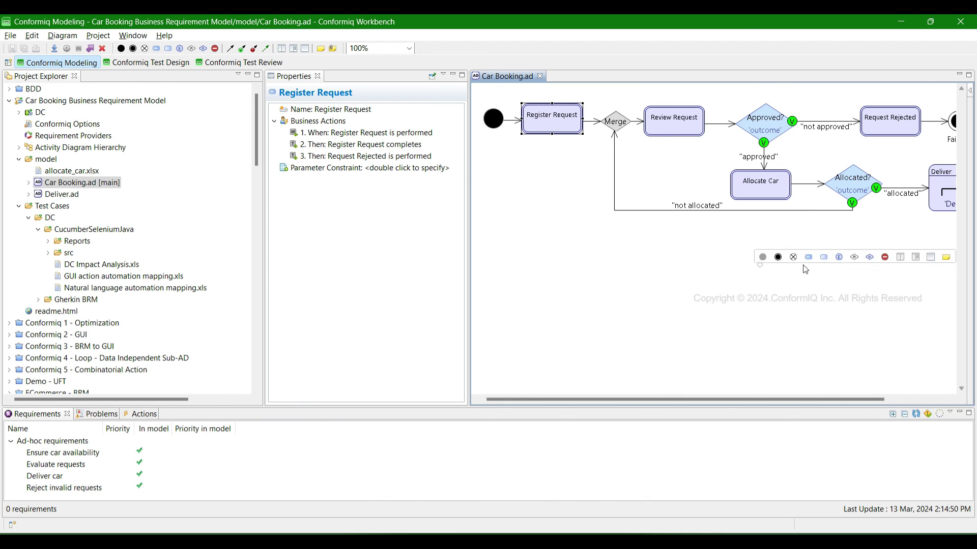